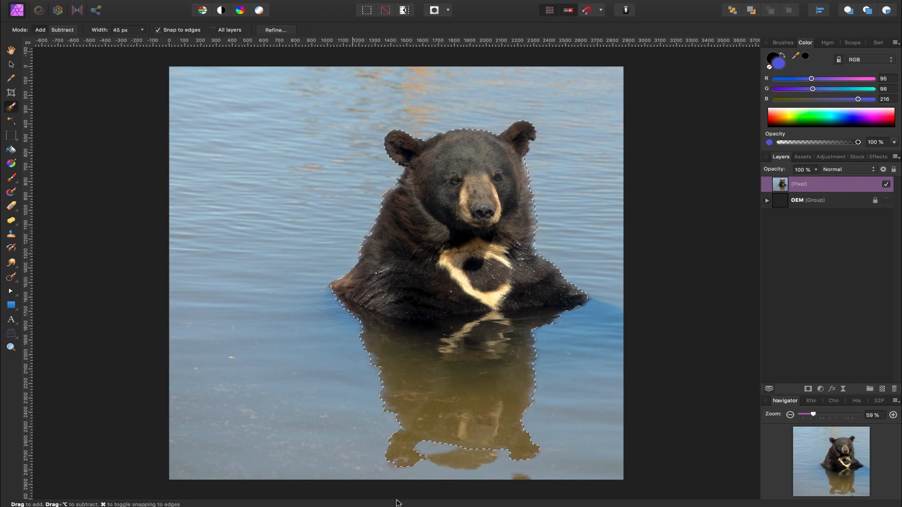
Step: Examine the selection edges around the bear's head, body and water reflection up close
{"action": "key", "text": "alt"}
{"action": "key", "text": "super+plus"}
{"action": "key", "text": "super+plus"}
{"action": "key", "text": "super+plus"}
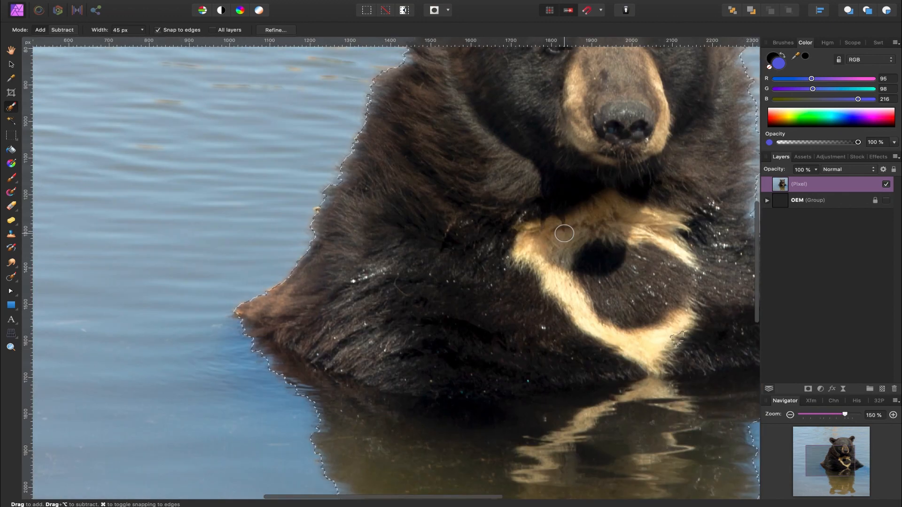
{"action": "scroll", "coordinate": [444, 361], "scroll_direction": "up", "scroll_amount": 5}
{"action": "scroll", "coordinate": [444, 361], "scroll_direction": "right", "scroll_amount": 3}
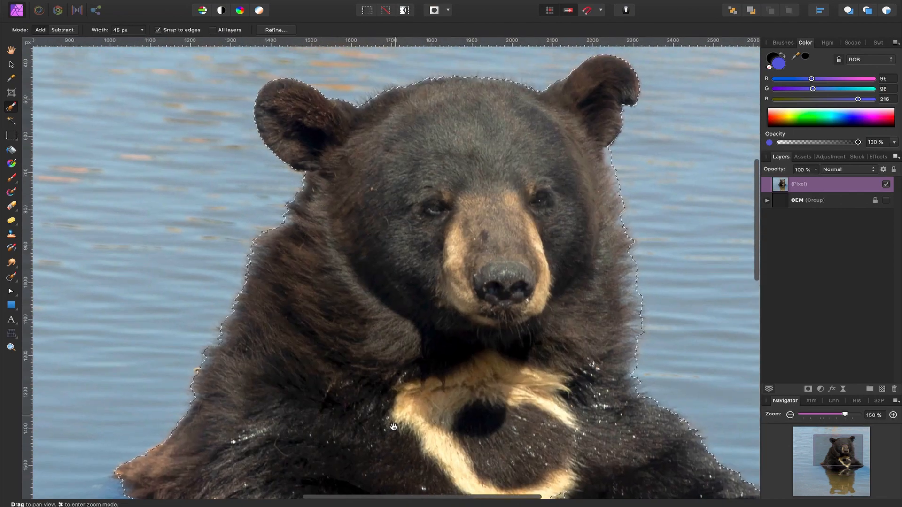
{"action": "left_click_drag", "start_coordinate": [591, 408], "coordinate": [483, 250]}
{"action": "left_click_drag", "start_coordinate": [475, 362], "coordinate": [417, 269]}
{"action": "left_click_drag", "start_coordinate": [379, 426], "coordinate": [433, 276]}
{"action": "left_click_drag", "start_coordinate": [384, 362], "coordinate": [451, 476]}
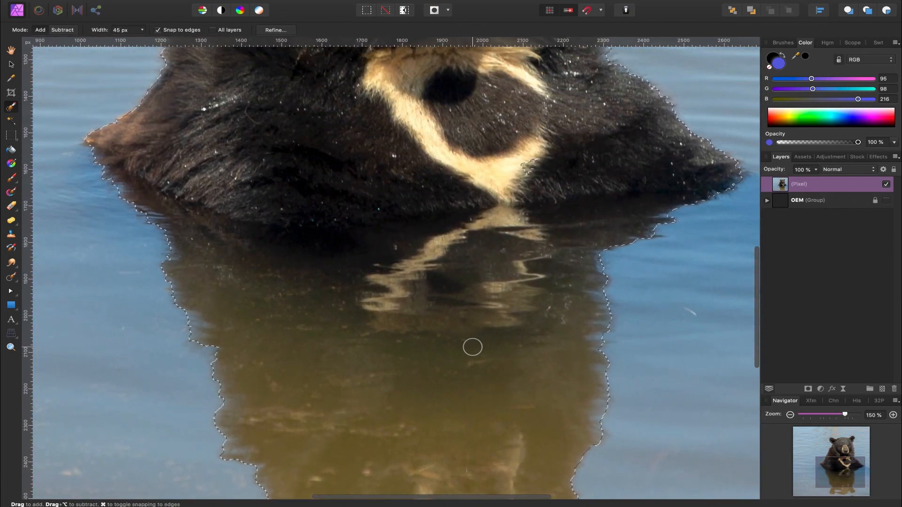
{"action": "key", "text": "super+0"}
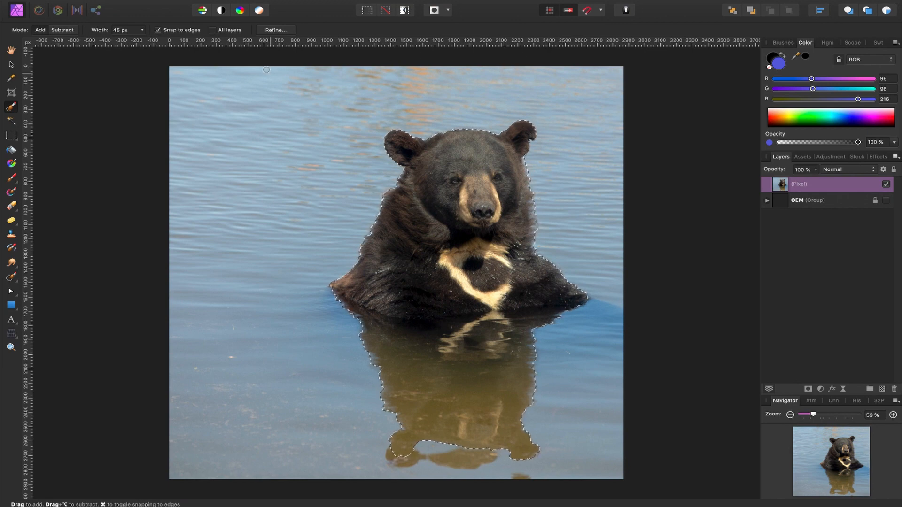
Step: Start refining the bear selection and set its Feather to 2 px
{"action": "left_click", "coordinate": [275, 30]}
{"action": "left_click_drag", "start_coordinate": [660, 291], "coordinate": [803, 75]}
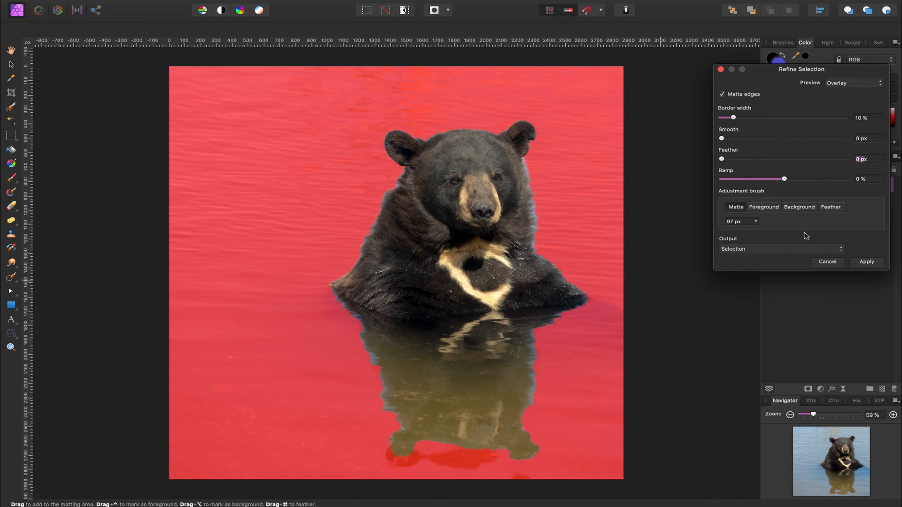
{"action": "type", "text": "2"}
{"action": "key", "text": "Return"}
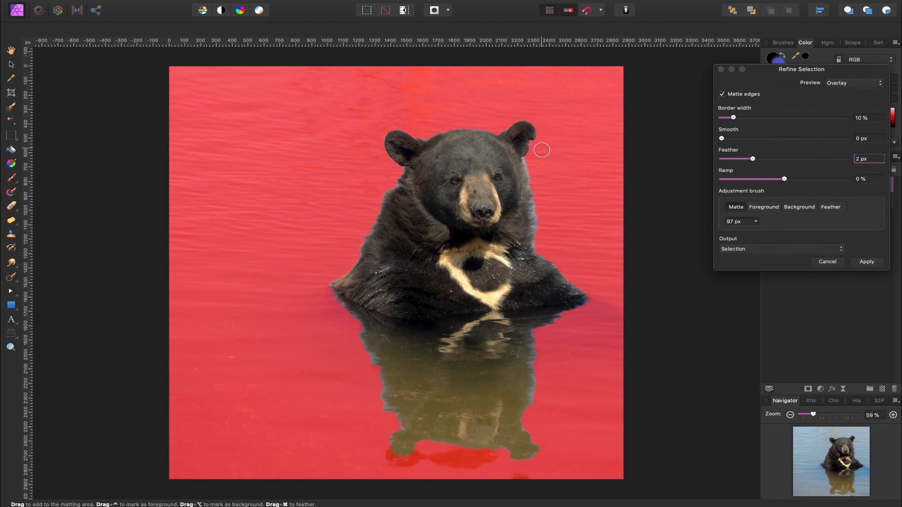
Step: Paint with the Matte adjustment brush along both sides of the bear's fur and its reflection to refine the edges
{"action": "mouse_move", "coordinate": [537, 154]}
{"action": "left_mouse_down"}
{"action": "mouse_move", "coordinate": [523, 160]}
{"action": "mouse_move", "coordinate": [537, 248]}
{"action": "mouse_move", "coordinate": [580, 281]}
{"action": "left_mouse_up"}
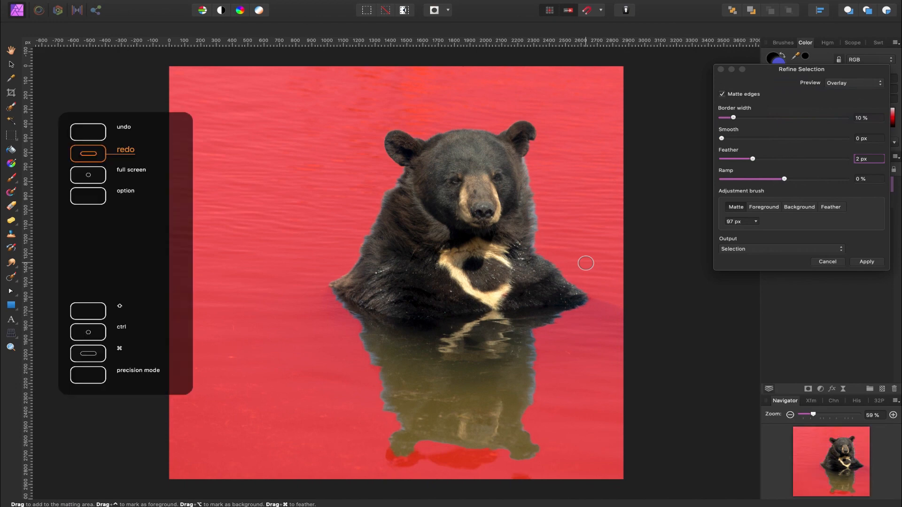
{"action": "mouse_move", "coordinate": [581, 310]}
{"action": "left_mouse_down"}
{"action": "mouse_move", "coordinate": [537, 334]}
{"action": "mouse_move", "coordinate": [534, 410]}
{"action": "mouse_move", "coordinate": [545, 393]}
{"action": "left_mouse_up"}
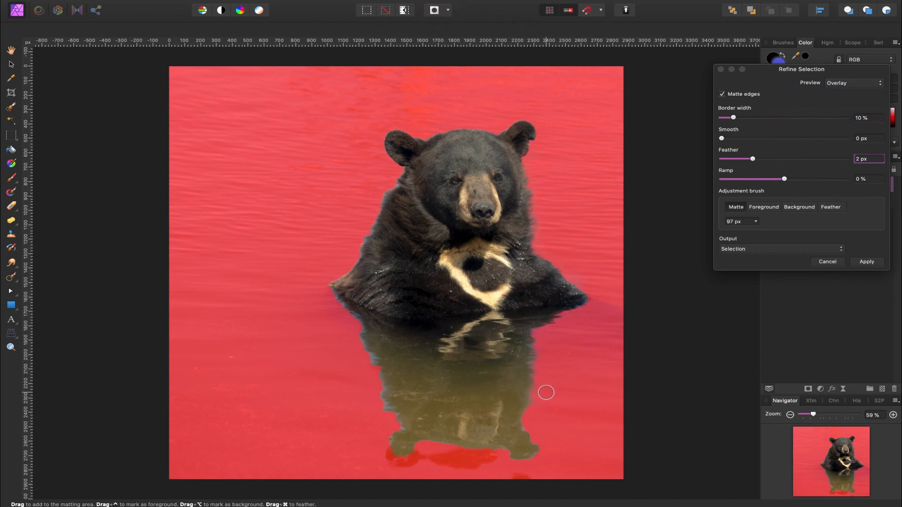
{"action": "left_click_drag", "start_coordinate": [526, 415], "coordinate": [535, 431]}
{"action": "mouse_move", "coordinate": [391, 418]}
{"action": "left_mouse_down"}
{"action": "mouse_move", "coordinate": [389, 429]}
{"action": "mouse_move", "coordinate": [397, 427]}
{"action": "mouse_move", "coordinate": [358, 324]}
{"action": "mouse_move", "coordinate": [323, 275]}
{"action": "left_mouse_up"}
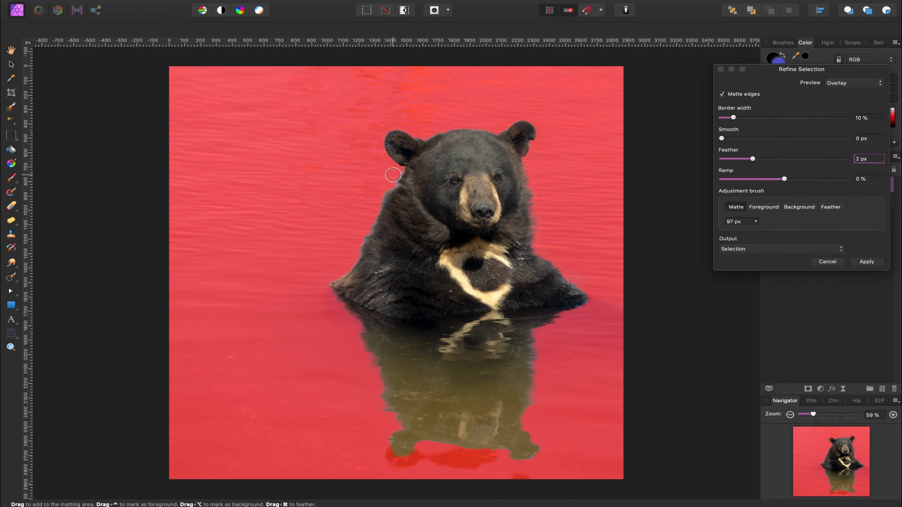
{"action": "mouse_move", "coordinate": [396, 173]}
{"action": "left_mouse_down"}
{"action": "mouse_move", "coordinate": [355, 253]}
{"action": "mouse_move", "coordinate": [329, 267]}
{"action": "left_mouse_up"}
Step: Inspect the refined fur edge up close and change the refinement preview to Black and white
{"action": "scroll", "coordinate": [329, 267], "scroll_direction": "up", "scroll_amount": 5}
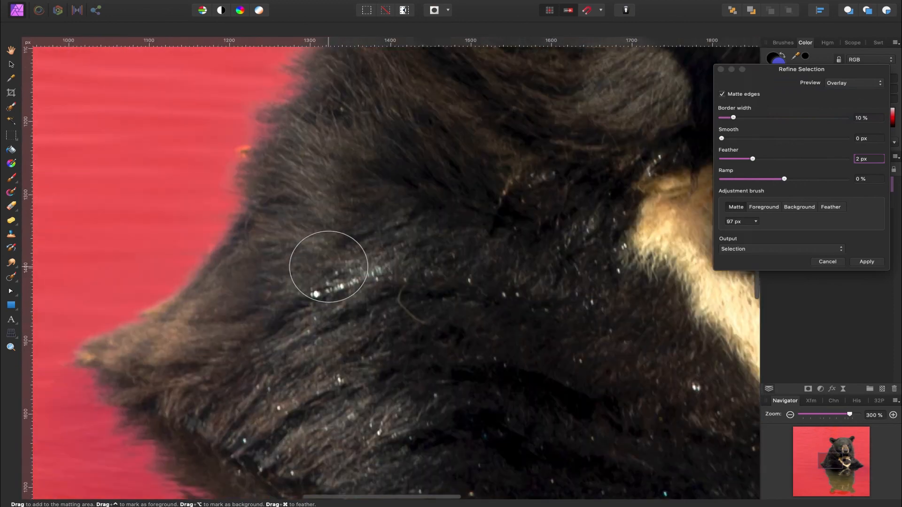
{"action": "scroll", "coordinate": [433, 229], "scroll_direction": "up", "scroll_amount": 5}
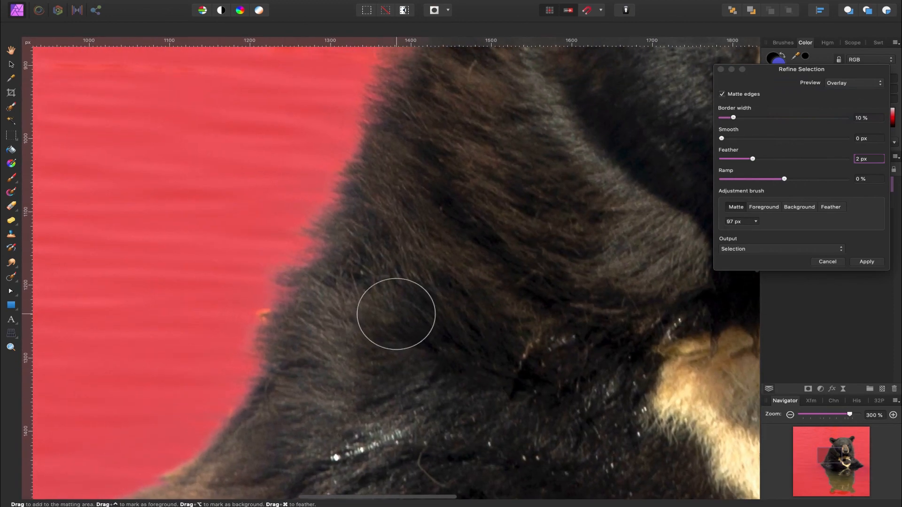
{"action": "scroll", "coordinate": [475, 224], "scroll_direction": "up", "scroll_amount": 3}
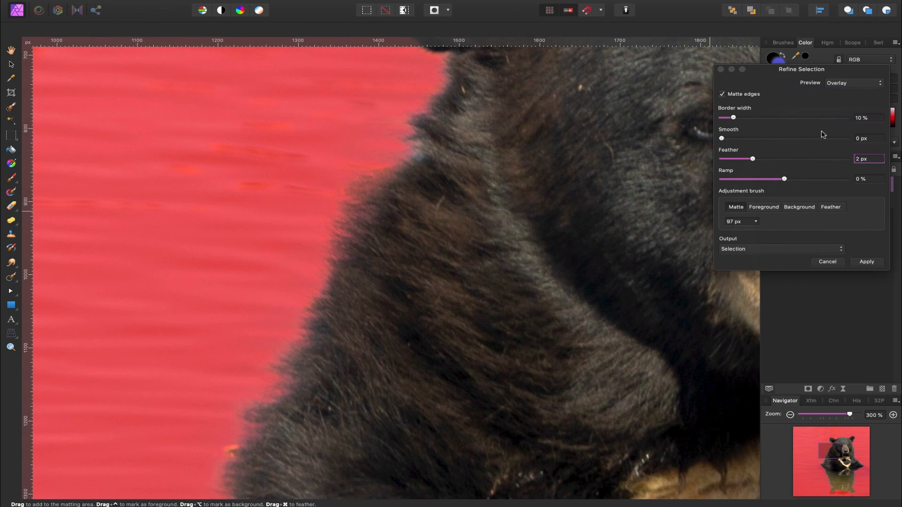
{"action": "left_click", "coordinate": [862, 86]}
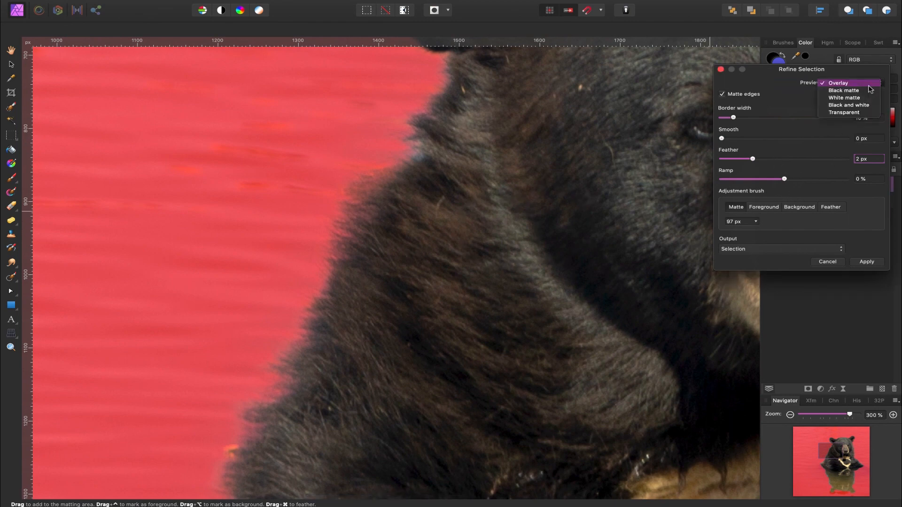
{"action": "left_click", "coordinate": [855, 106]}
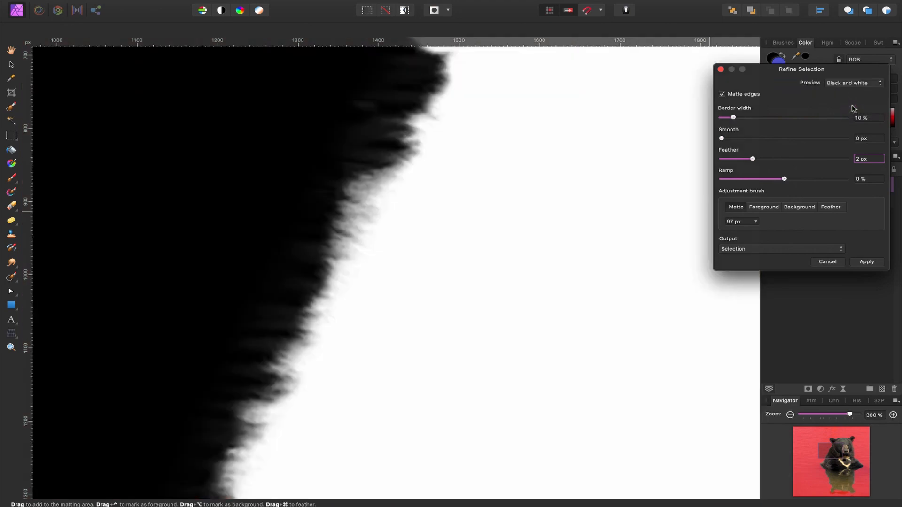
{"action": "key", "text": "super+0"}
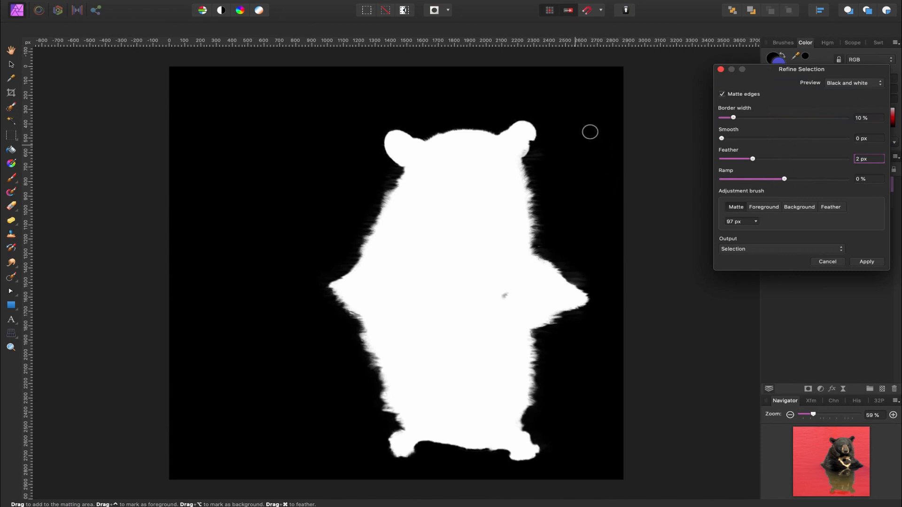
Step: Set the adjustment brush size to 45 px for touching up the matte
{"action": "key", "text": "super+plus"}
{"action": "key", "text": "super+plus"}
{"action": "key", "text": "super+plus"}
{"action": "mouse_move", "coordinate": [578, 160]}
{"action": "left_mouse_down"}
{"action": "mouse_move", "coordinate": [413, 188]}
{"action": "mouse_move", "coordinate": [399, 177]}
{"action": "mouse_move", "coordinate": [415, 174]}
{"action": "left_mouse_up"}
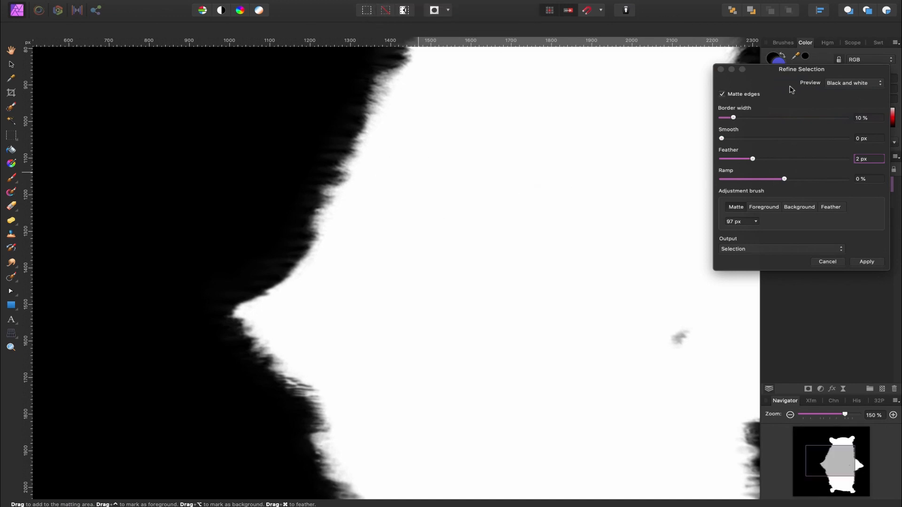
{"action": "mouse_move", "coordinate": [611, 294]}
{"action": "left_mouse_down"}
{"action": "mouse_move", "coordinate": [372, 403]}
{"action": "mouse_move", "coordinate": [328, 495]}
{"action": "left_mouse_up"}
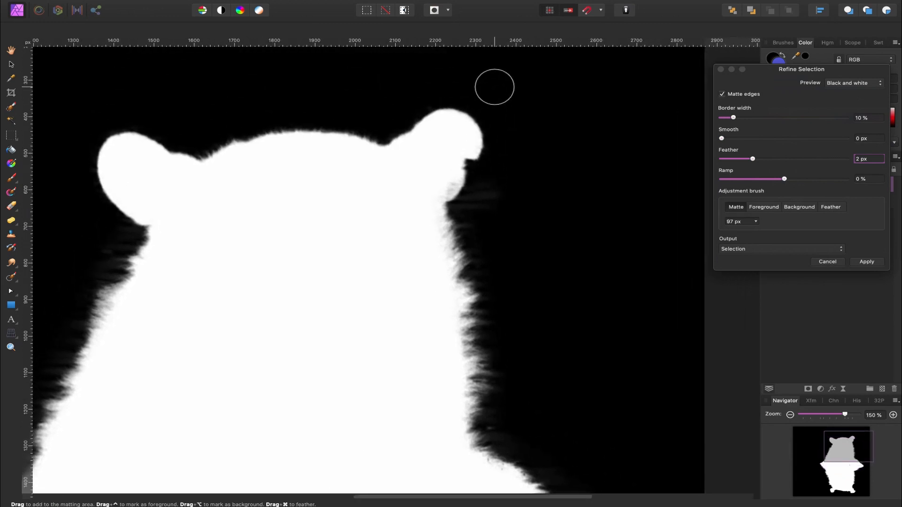
{"action": "key", "text": "bracketright"}
{"action": "key", "text": "bracketright"}
{"action": "key", "text": "bracketright"}
{"action": "key", "text": "bracketright"}
{"action": "key", "text": "bracketright"}
{"action": "key", "text": "bracketright"}
{"action": "key", "text": "bracketleft"}
{"action": "key", "text": "bracketleft"}
{"action": "key", "text": "bracketleft"}
{"action": "key", "text": "bracketleft"}
{"action": "key", "text": "bracketleft"}
{"action": "key", "text": "bracketleft"}
{"action": "key", "text": "bracketleft"}
{"action": "key", "text": "bracketleft"}
{"action": "key", "text": "bracketleft"}
{"action": "key", "text": "bracketleft"}
{"action": "key", "text": "bracketleft"}
{"action": "key", "text": "bracketleft"}
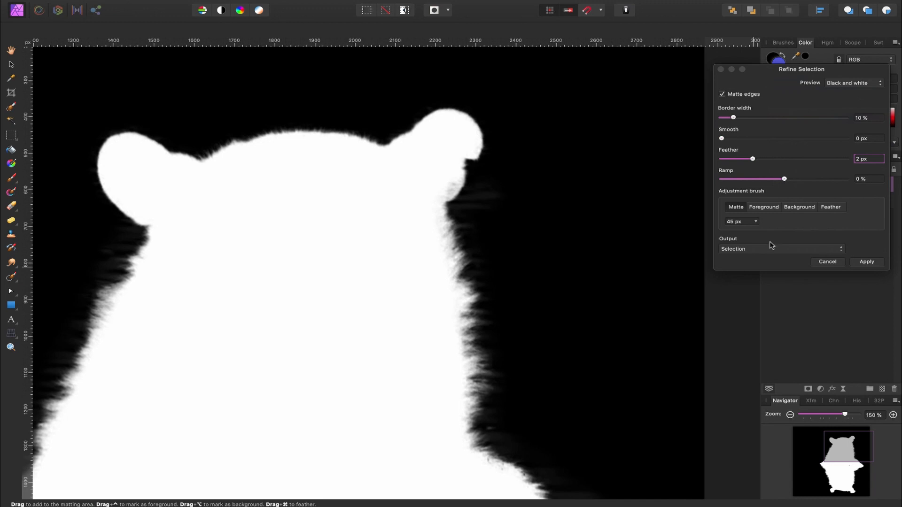
Step: Mark the head area below the right-hand ear as Foreground and the grey streaks outside it as Background
{"action": "left_click", "coordinate": [766, 211]}
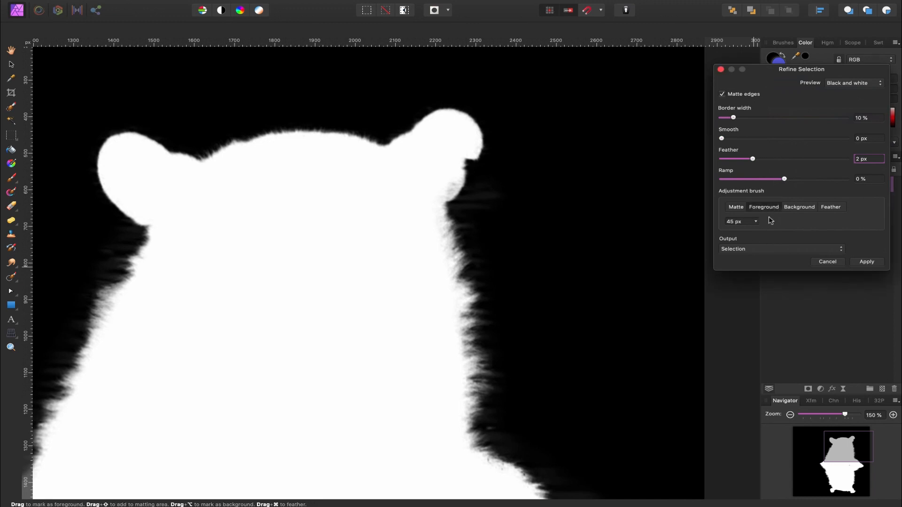
{"action": "mouse_move", "coordinate": [441, 174]}
{"action": "left_mouse_down"}
{"action": "mouse_move", "coordinate": [451, 188]}
{"action": "mouse_move", "coordinate": [419, 193]}
{"action": "left_mouse_up"}
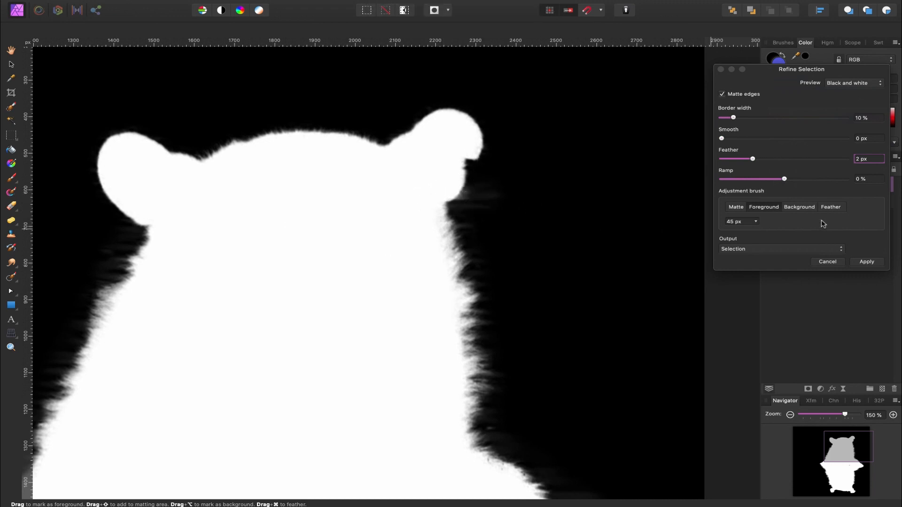
{"action": "left_click", "coordinate": [801, 209]}
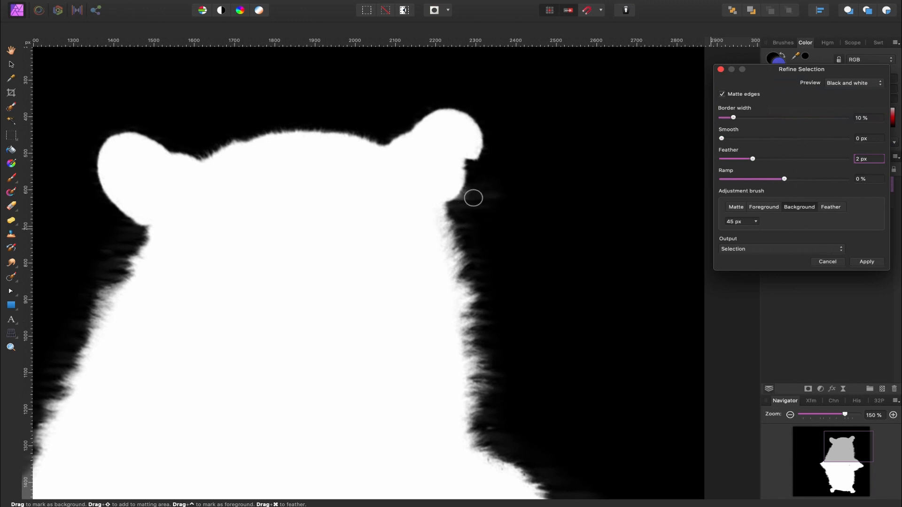
{"action": "mouse_move", "coordinate": [481, 194]}
{"action": "left_mouse_down"}
{"action": "mouse_move", "coordinate": [466, 203]}
{"action": "mouse_move", "coordinate": [494, 187]}
{"action": "left_mouse_up"}
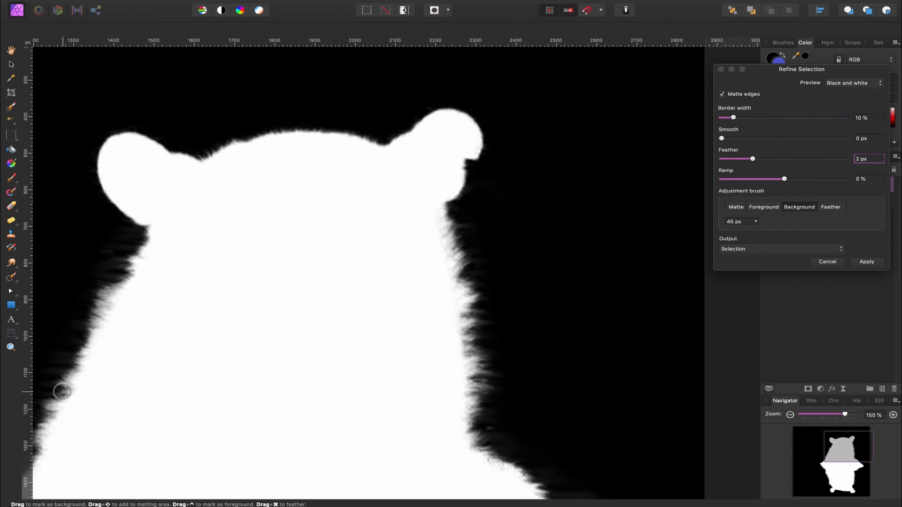
Step: Paint the grey spot inside the bear's chest as Foreground
{"action": "key", "text": "space"}
{"action": "left_click_drag", "start_coordinate": [341, 421], "coordinate": [354, 155]}
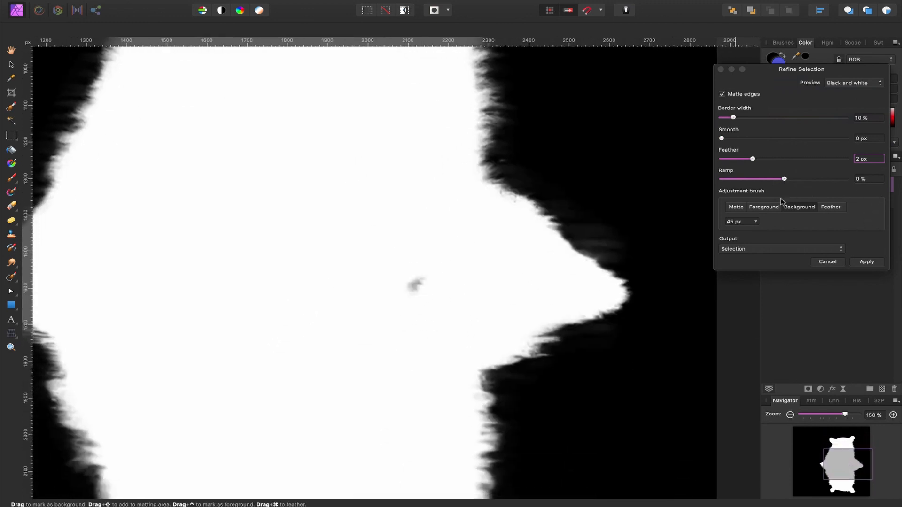
{"action": "left_click", "coordinate": [765, 207]}
{"action": "mouse_move", "coordinate": [390, 283]}
{"action": "left_mouse_down"}
{"action": "mouse_move", "coordinate": [426, 277]}
{"action": "mouse_move", "coordinate": [412, 290]}
{"action": "left_mouse_up"}
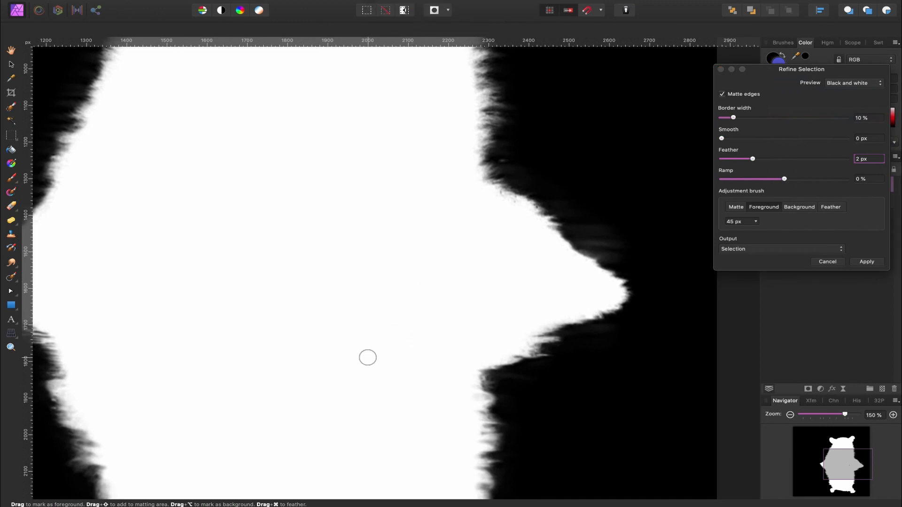
Step: Soften the matte edge along the lower right-hand ear of the bear's reflection with the Feather adjustment brush
{"action": "scroll", "coordinate": [372, 282], "scroll_direction": "down", "scroll_amount": 6}
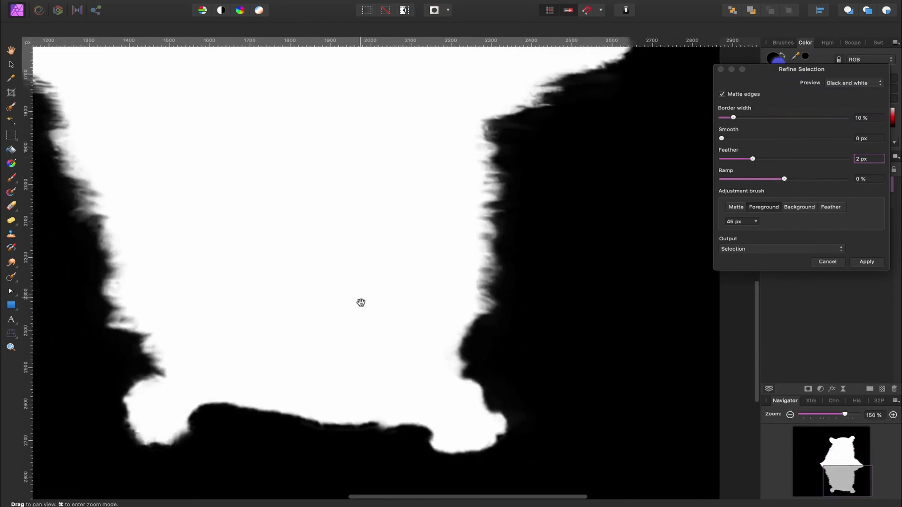
{"action": "left_click", "coordinate": [830, 208]}
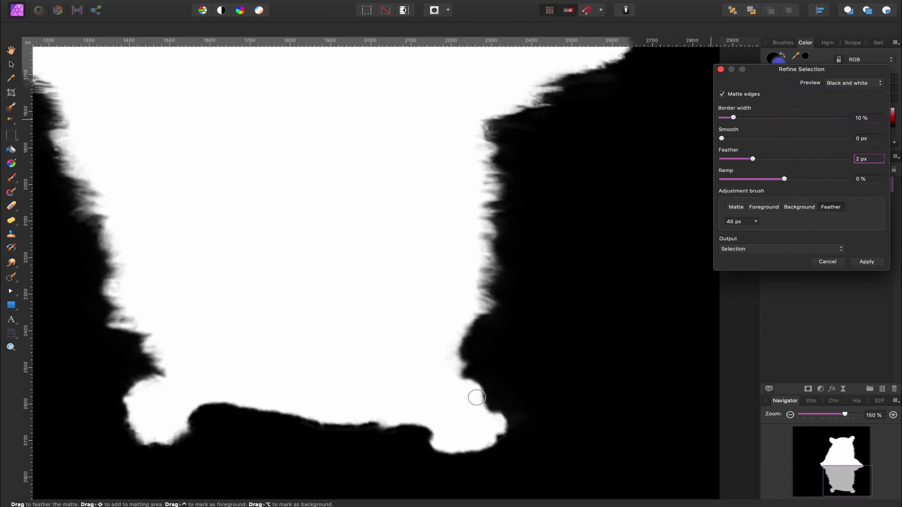
{"action": "mouse_move", "coordinate": [468, 380]}
{"action": "left_mouse_down"}
{"action": "mouse_move", "coordinate": [508, 413]}
{"action": "mouse_move", "coordinate": [506, 444]}
{"action": "left_mouse_up"}
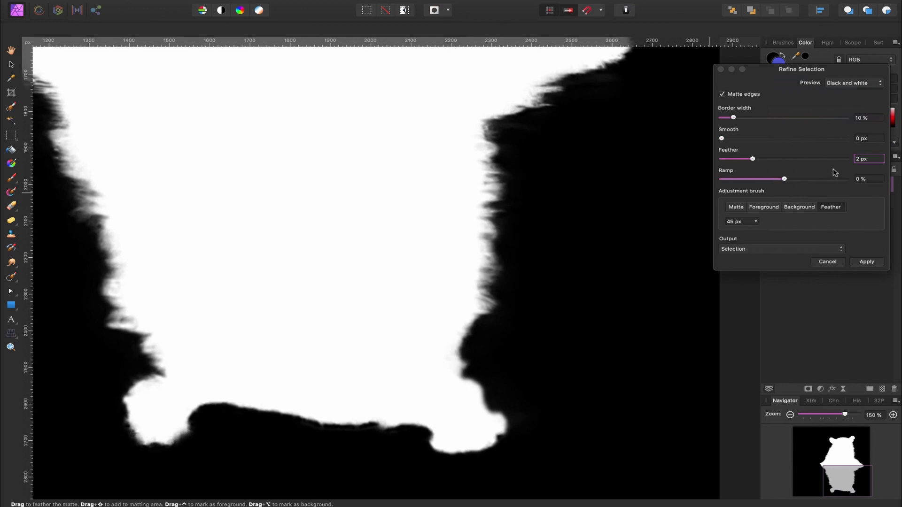
Step: Return the refinement preview to Overlay and view the whole image
{"action": "left_click", "coordinate": [863, 84]}
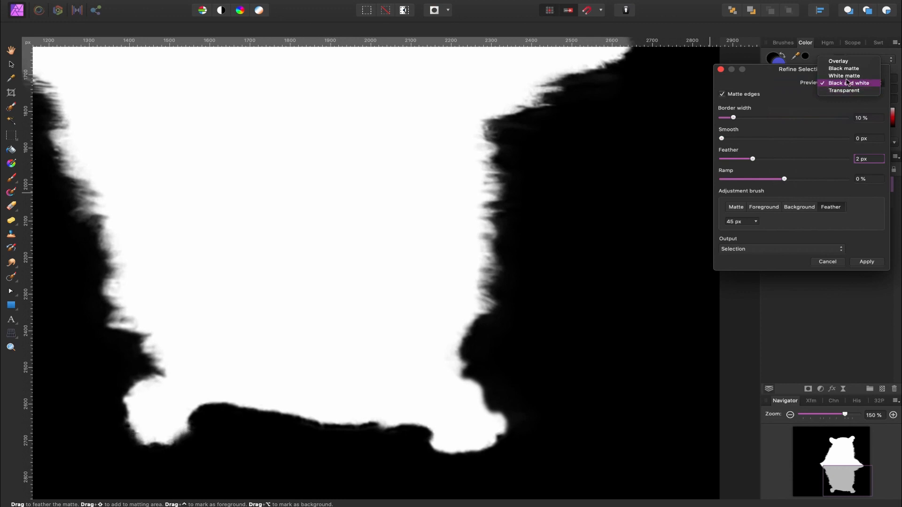
{"action": "left_click", "coordinate": [845, 62]}
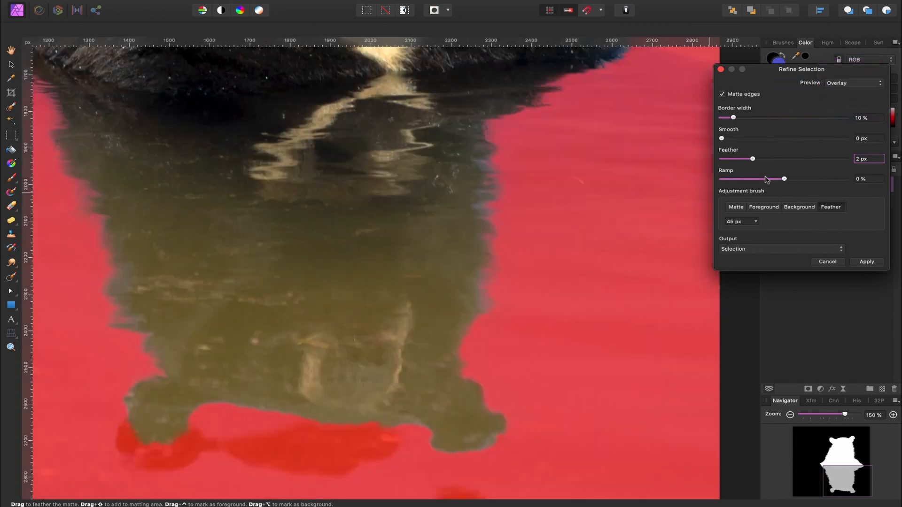
{"action": "key", "text": "super+0"}
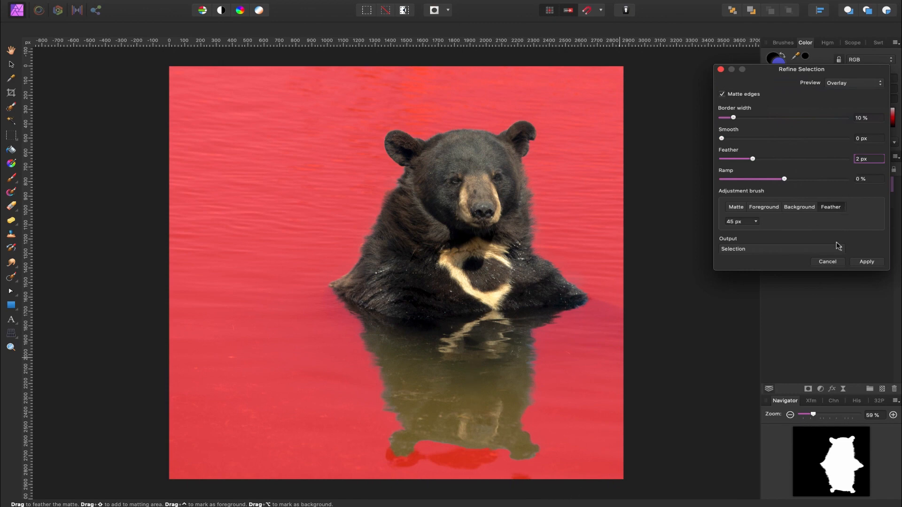
Step: Output the refined selection as New layer with mask and apply the refinement
{"action": "left_click", "coordinate": [782, 252]}
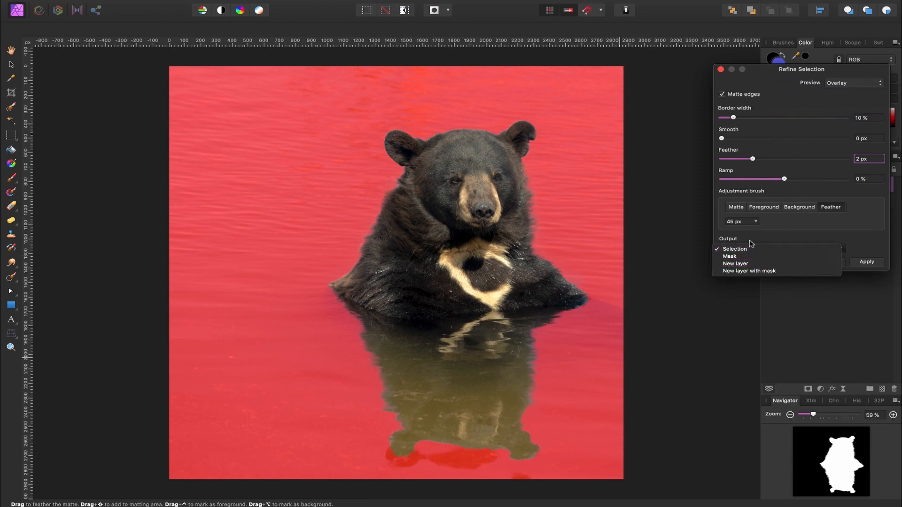
{"action": "left_click", "coordinate": [751, 272]}
{"action": "left_click", "coordinate": [875, 266]}
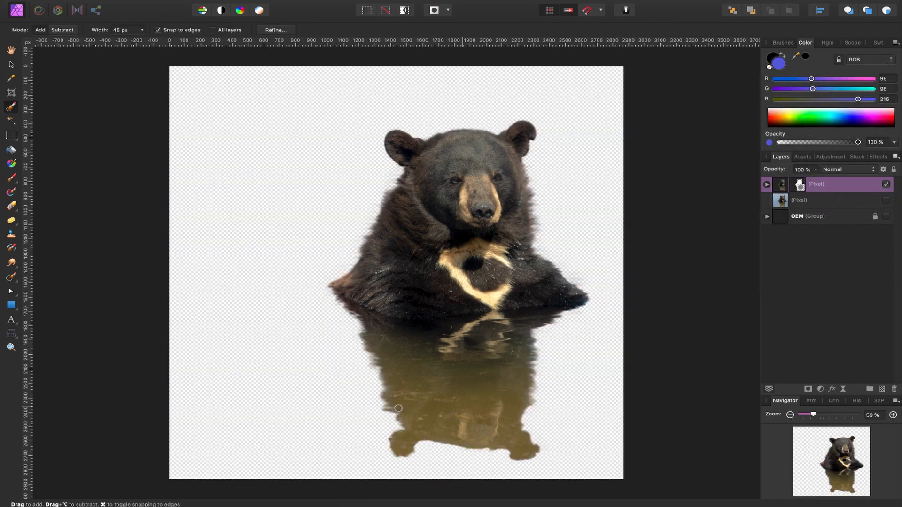
Step: Switch to the Move tool and make the original bear photo layer beneath the masked cutout visible
{"action": "key", "text": "v"}
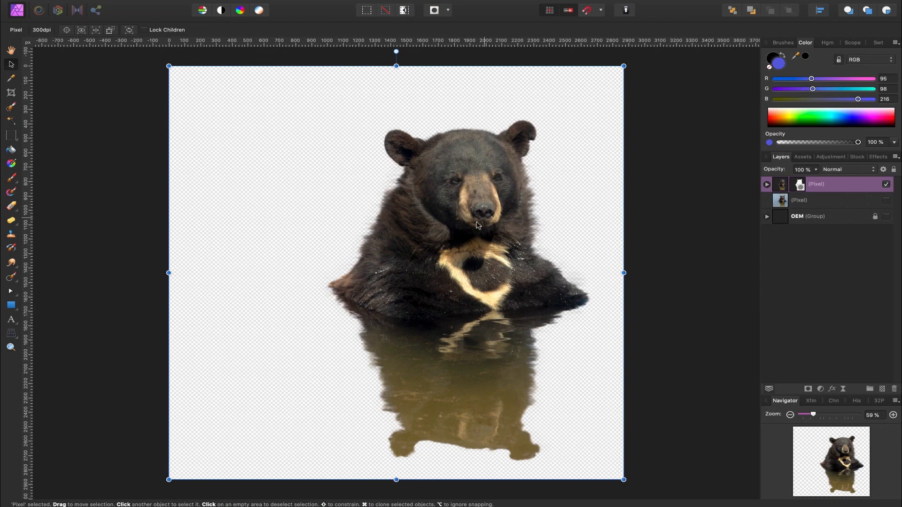
{"action": "mouse_move", "coordinate": [480, 256]}
{"action": "left_mouse_down"}
{"action": "mouse_move", "coordinate": [354, 241]}
{"action": "mouse_move", "coordinate": [502, 270]}
{"action": "mouse_move", "coordinate": [464, 266]}
{"action": "mouse_move", "coordinate": [474, 258]}
{"action": "left_mouse_up"}
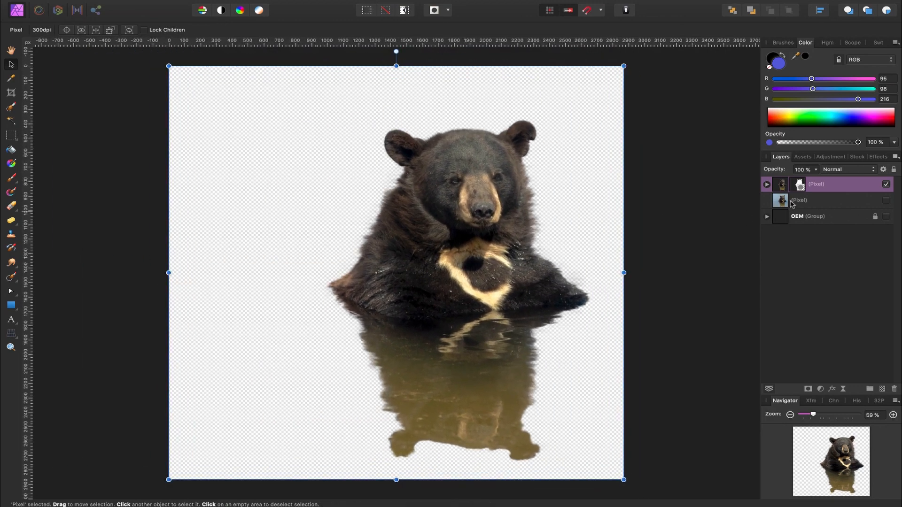
{"action": "left_click", "coordinate": [886, 201]}
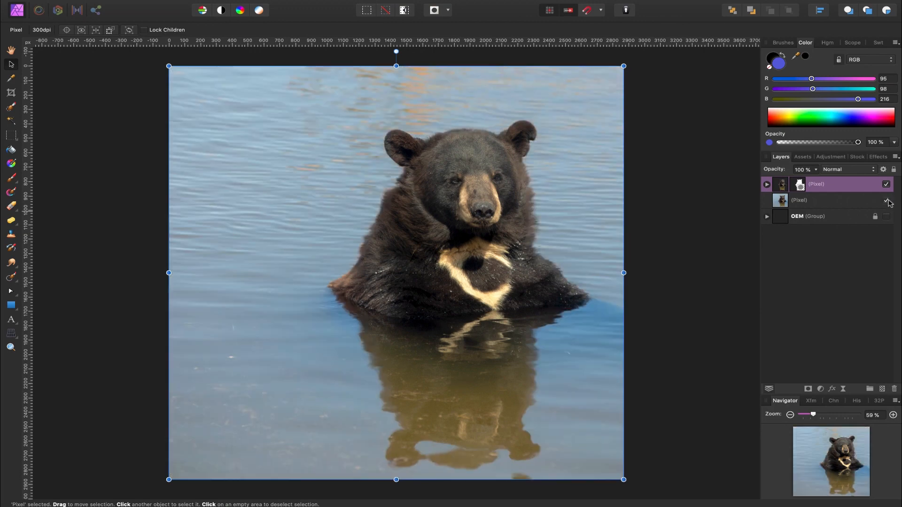
Step: Hide the original bear photo and draw a canvas-covering blue rectangle between it and the masked bear cutout
{"action": "left_click", "coordinate": [887, 201]}
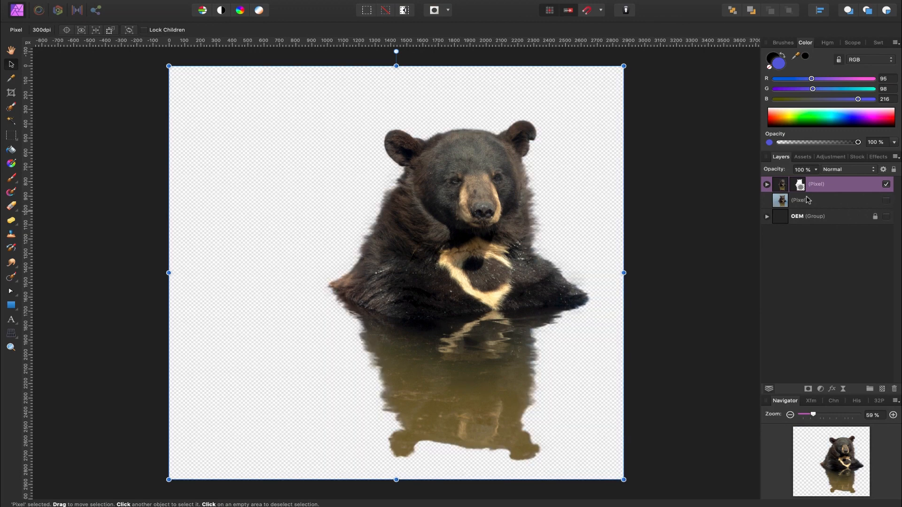
{"action": "left_click", "coordinate": [829, 203]}
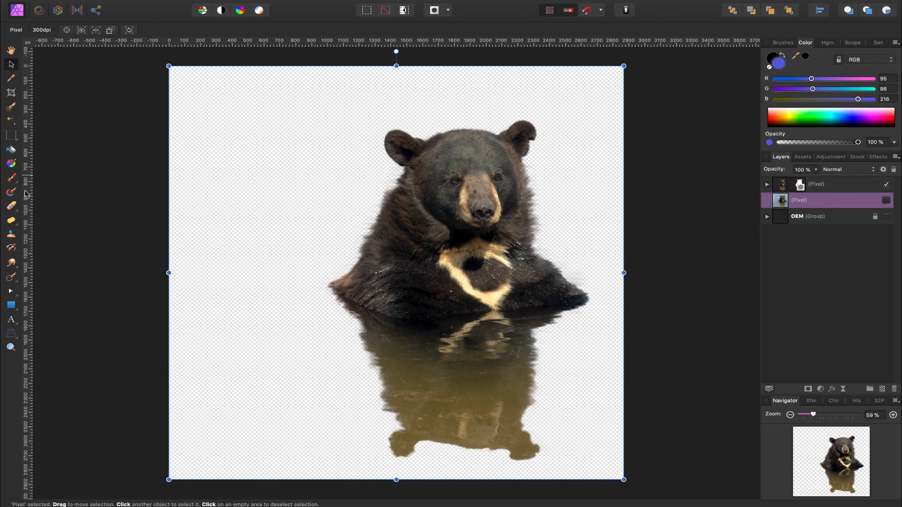
{"action": "left_click", "coordinate": [11, 306]}
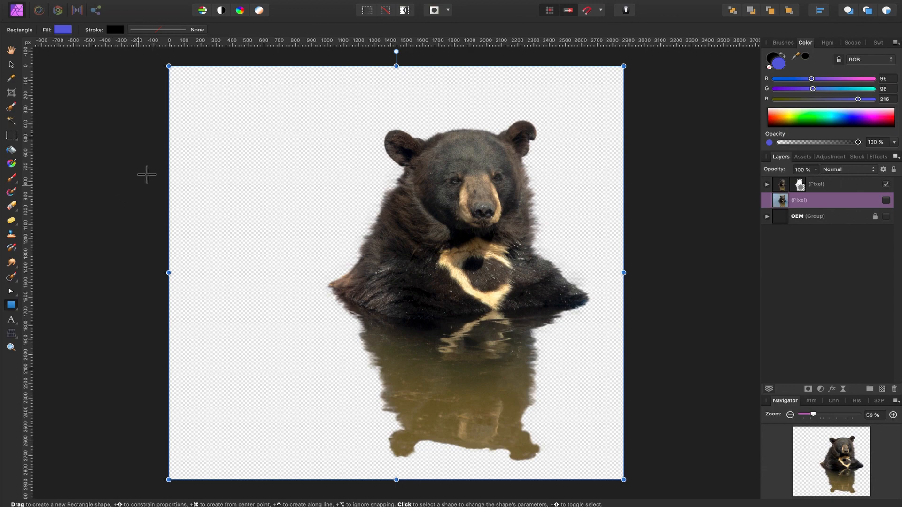
{"action": "left_click_drag", "start_coordinate": [178, 70], "coordinate": [633, 480]}
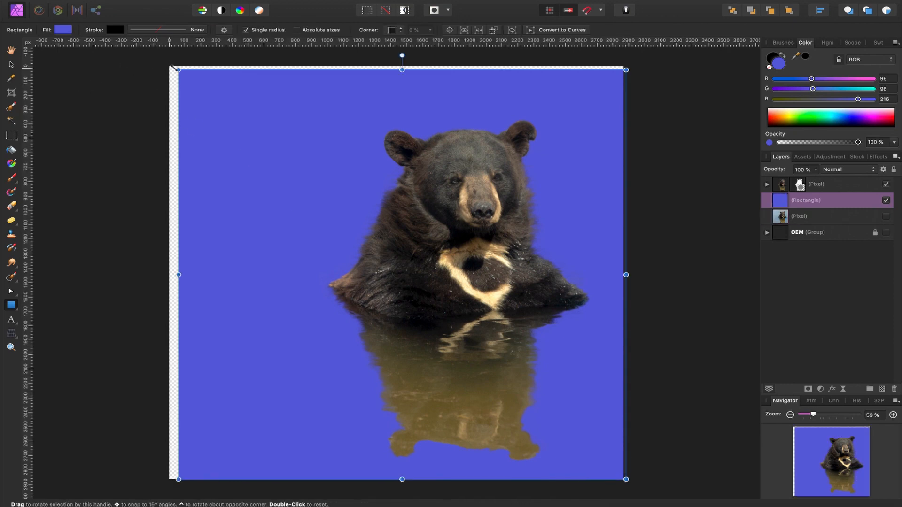
{"action": "left_click_drag", "start_coordinate": [172, 65], "coordinate": [157, 60]}
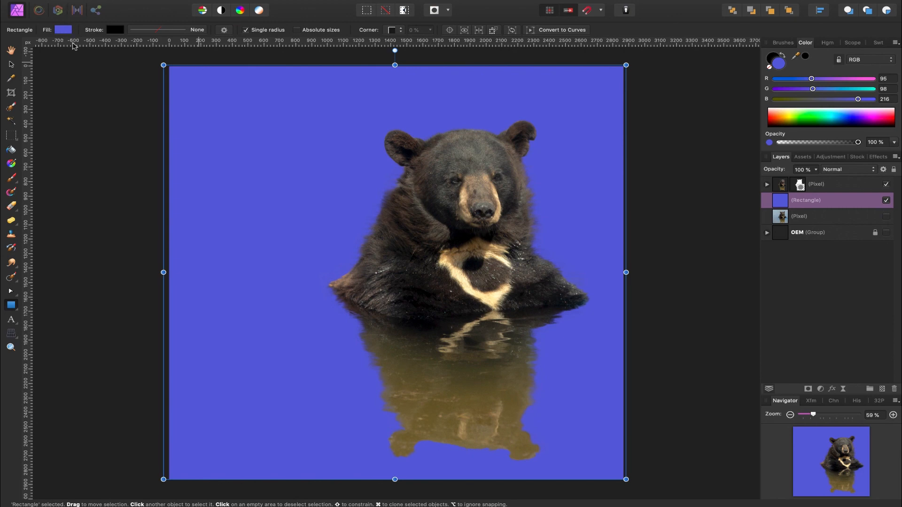
Step: Set the rectangle's fill to a brighter blue with H 238, S 86, L 60 and deselect it
{"action": "left_click", "coordinate": [63, 30]}
{"action": "mouse_move", "coordinate": [132, 96]}
{"action": "left_mouse_down"}
{"action": "mouse_move", "coordinate": [127, 107]}
{"action": "mouse_move", "coordinate": [130, 88]}
{"action": "left_mouse_up"}
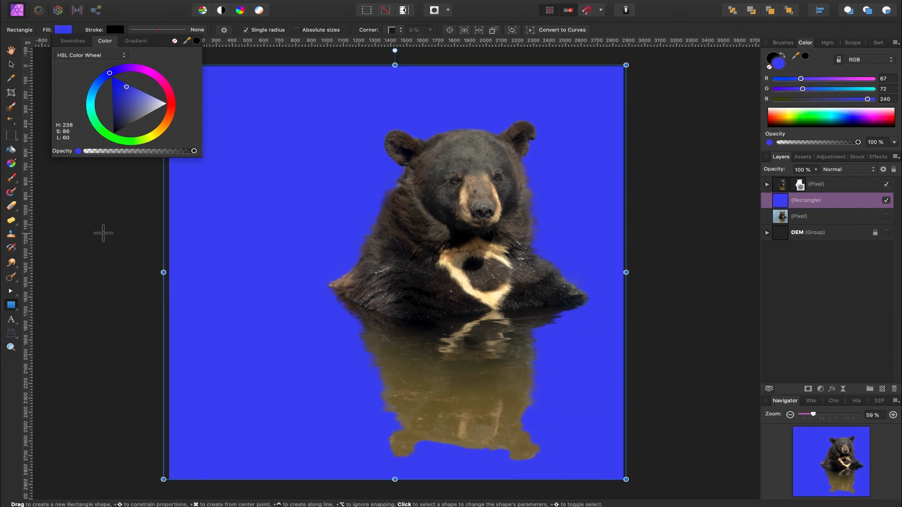
{"action": "left_click", "coordinate": [90, 272]}
{"action": "key", "text": "v"}
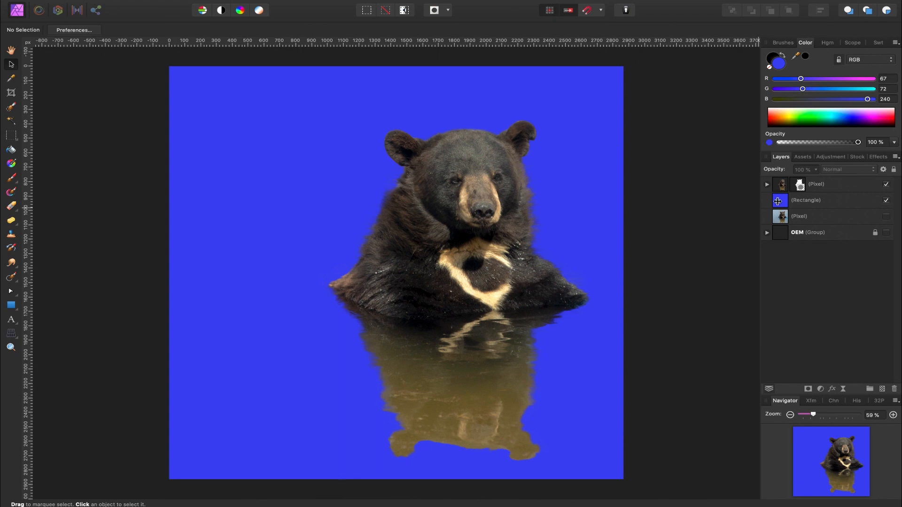
Step: Try a vertical linear gradient fill on the rectangle, with its upper colour stop set to white
{"action": "left_click", "coordinate": [799, 201]}
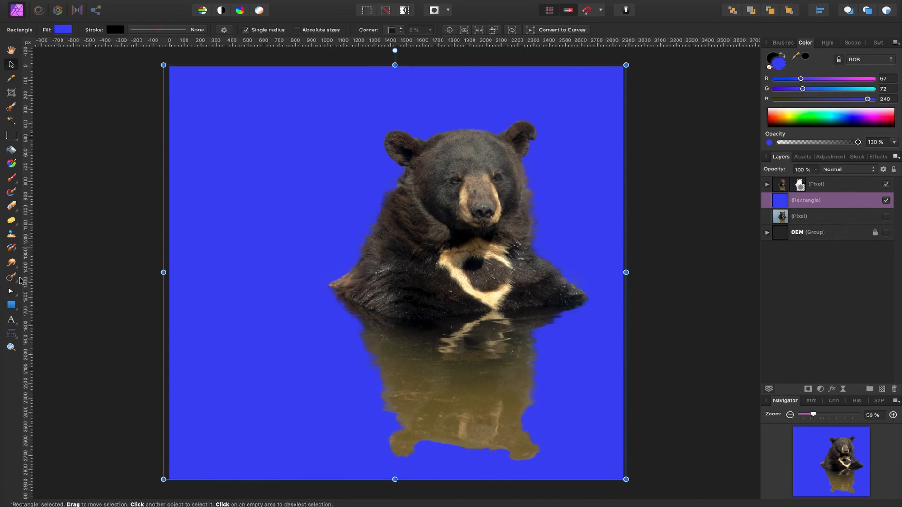
{"action": "left_click", "coordinate": [11, 163]}
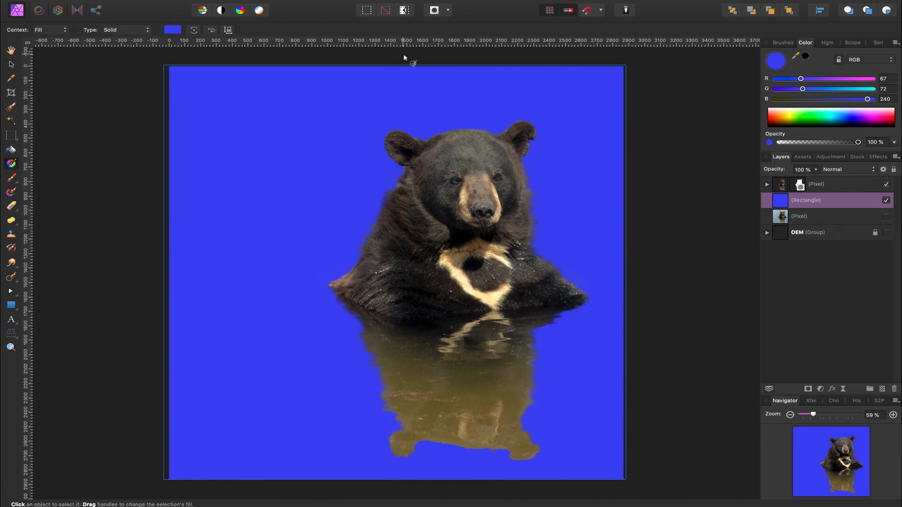
{"action": "left_click_drag", "start_coordinate": [404, 50], "coordinate": [397, 493]}
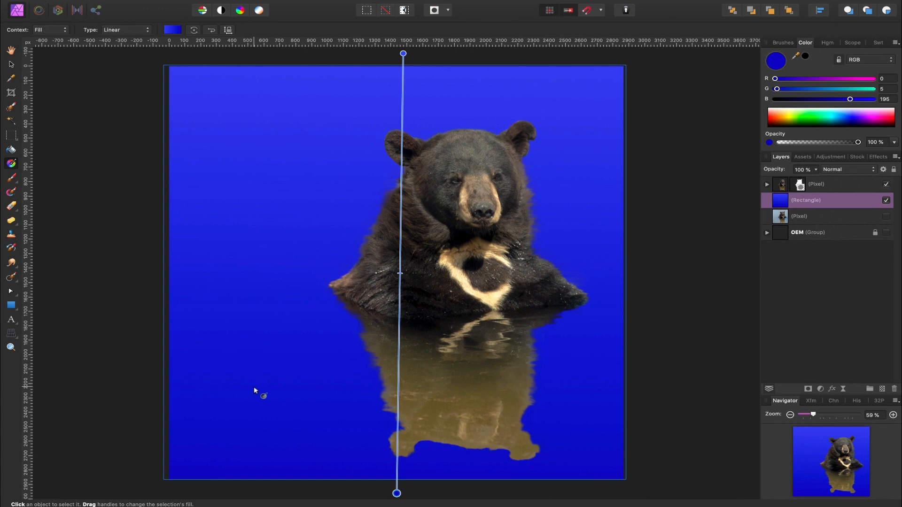
{"action": "left_click", "coordinate": [403, 53]}
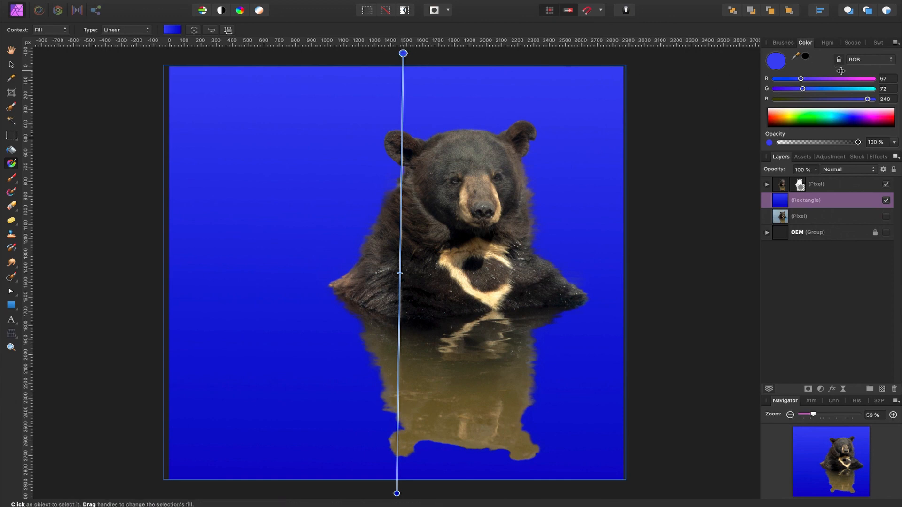
{"action": "left_click_drag", "start_coordinate": [806, 79], "coordinate": [873, 79]}
{"action": "left_click_drag", "start_coordinate": [803, 89], "coordinate": [887, 103]}
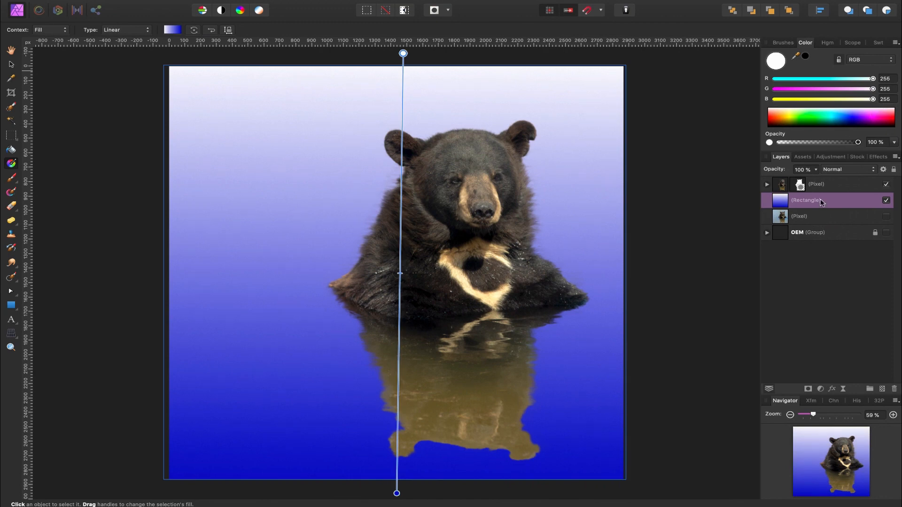
Step: Undo the rectangle's gradient fill and return it to the solid blue fill
{"action": "key", "text": "super+z"}
{"action": "key", "text": "super+z"}
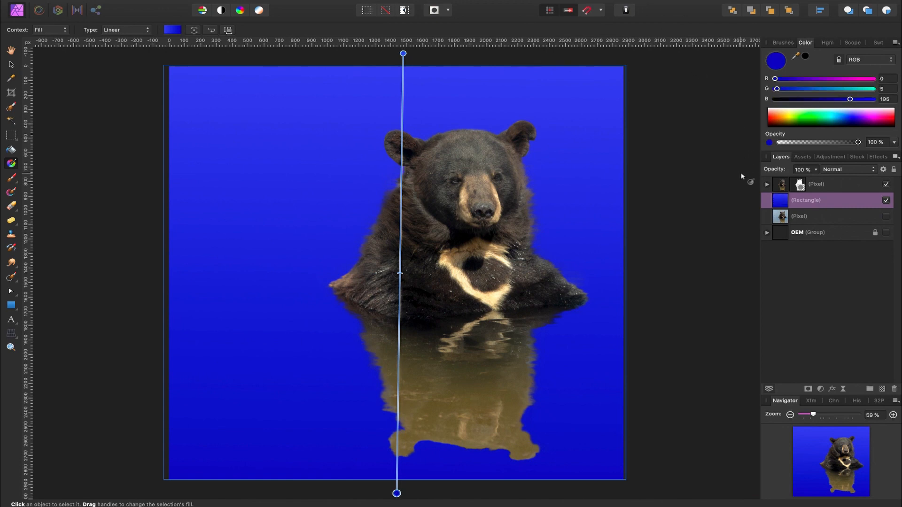
{"action": "key", "text": "super+z"}
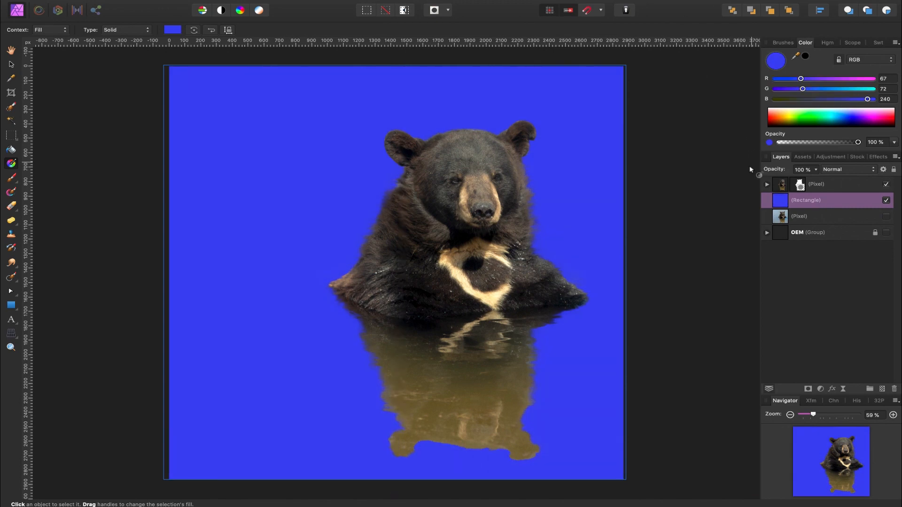
Step: Add a mask to the rectangle and draw a vertical linear gradient on it, from white above to black below
{"action": "left_click", "coordinate": [808, 389]}
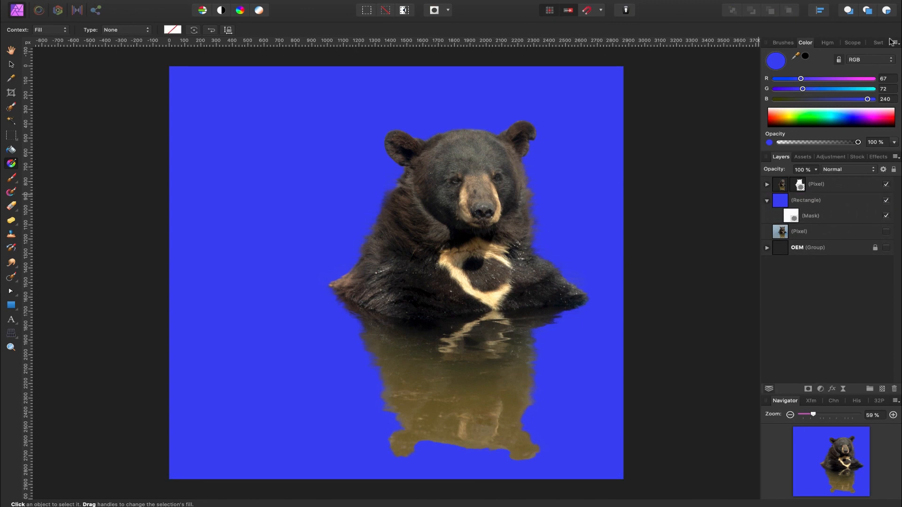
{"action": "left_click", "coordinate": [792, 216]}
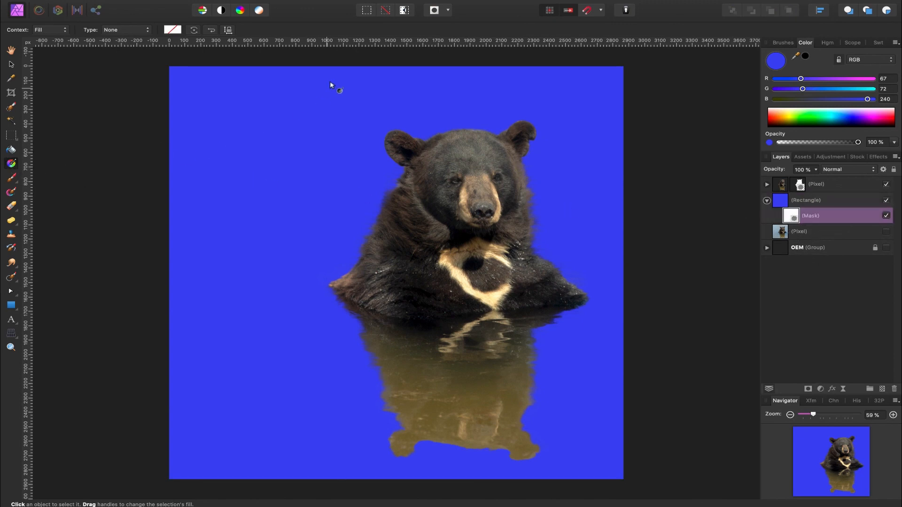
{"action": "left_click_drag", "start_coordinate": [376, 54], "coordinate": [366, 496]}
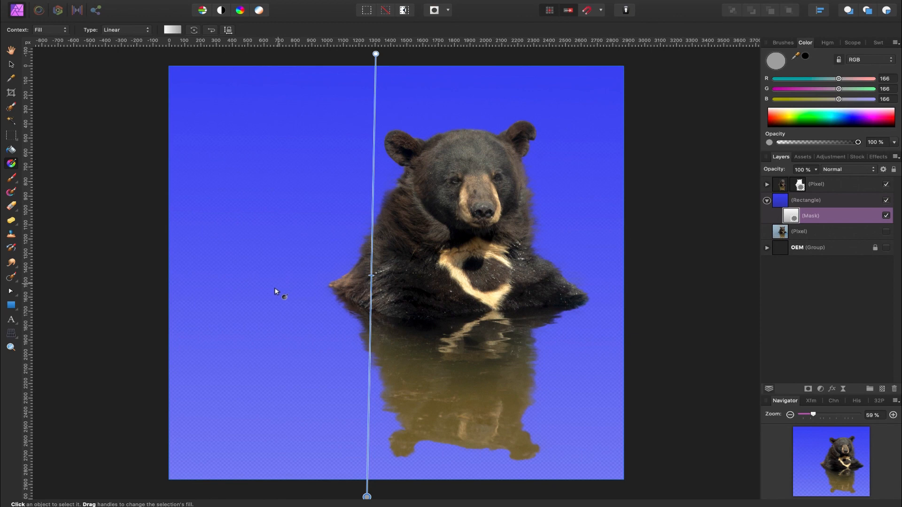
{"action": "key", "text": "ctrl+minus"}
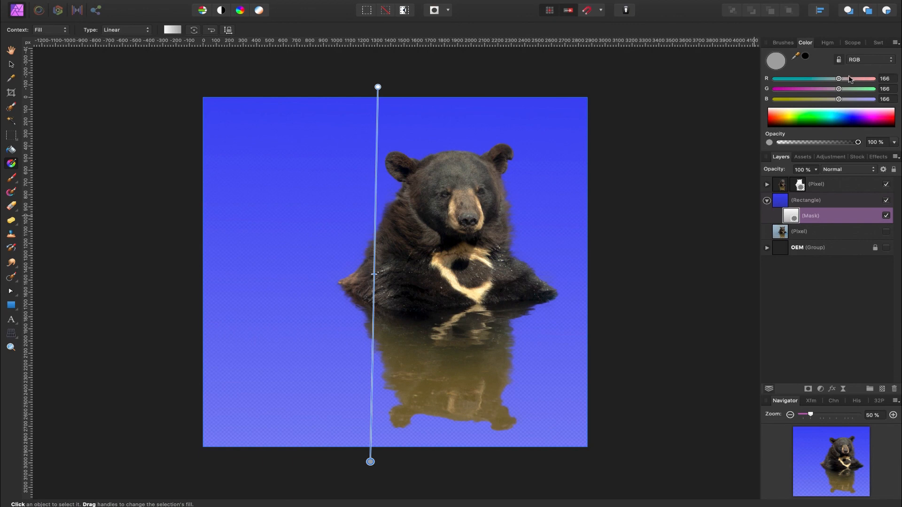
{"action": "left_click_drag", "start_coordinate": [839, 79], "coordinate": [775, 79]}
{"action": "left_click_drag", "start_coordinate": [839, 88], "coordinate": [718, 107]}
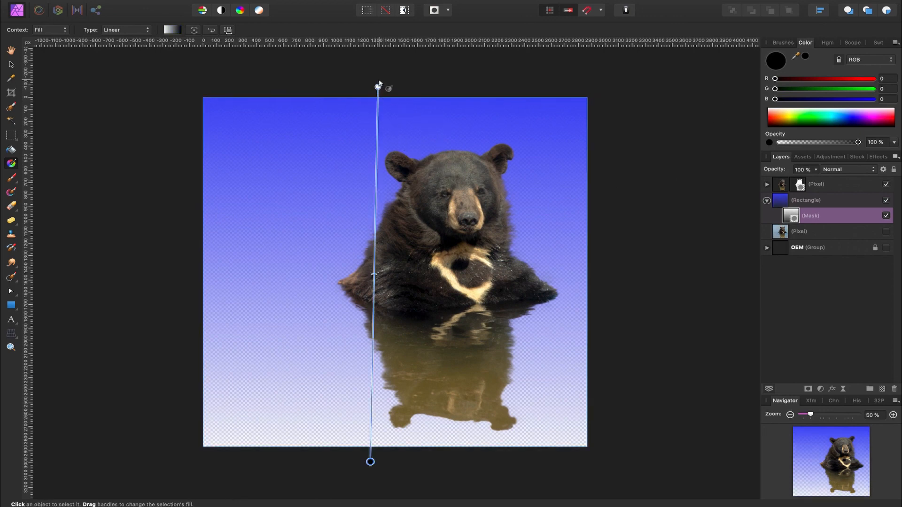
Step: Extend both ends of the mask gradient farther beyond the canvas and adjust its midpoint with the original bear photo shown again
{"action": "left_click_drag", "start_coordinate": [378, 87], "coordinate": [374, 63]}
{"action": "left_click_drag", "start_coordinate": [374, 463], "coordinate": [379, 489]}
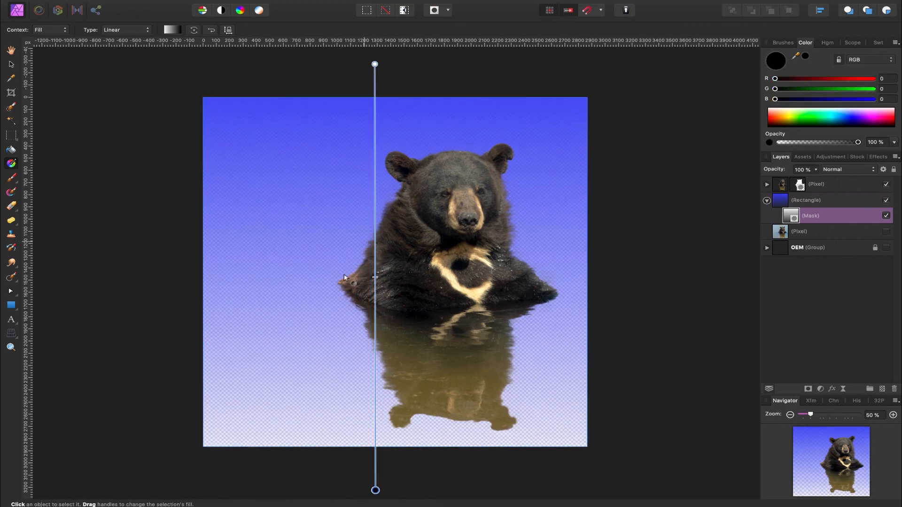
{"action": "left_click_drag", "start_coordinate": [374, 281], "coordinate": [374, 299]}
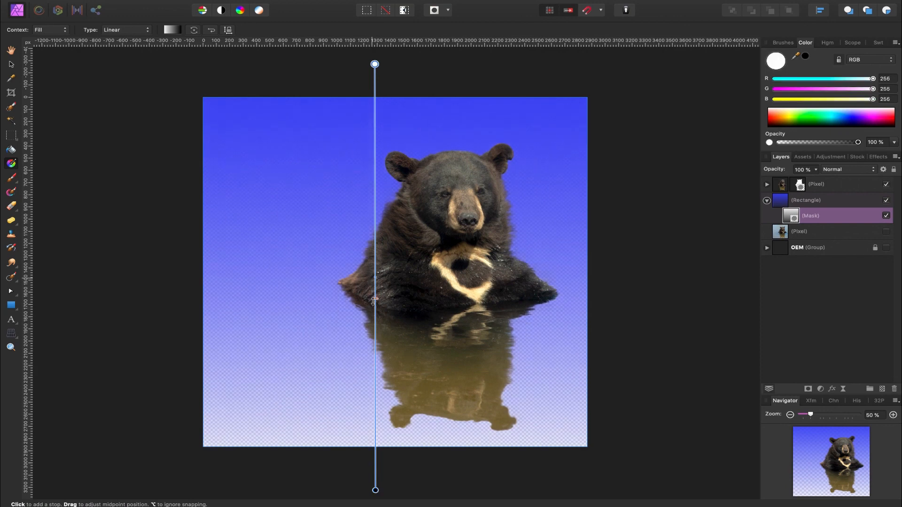
{"action": "left_click", "coordinate": [886, 231]}
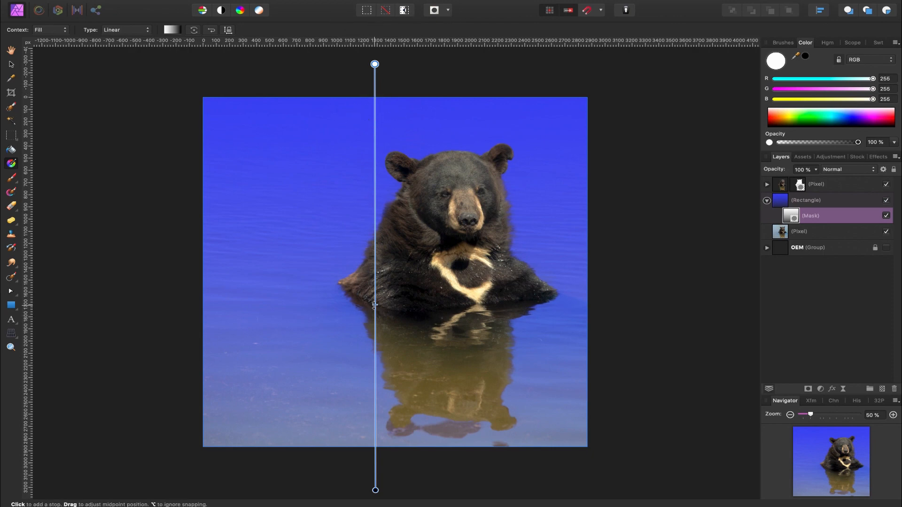
{"action": "mouse_move", "coordinate": [383, 284]}
{"action": "left_mouse_down"}
{"action": "mouse_move", "coordinate": [389, 256]}
{"action": "mouse_move", "coordinate": [386, 268]}
{"action": "left_mouse_up"}
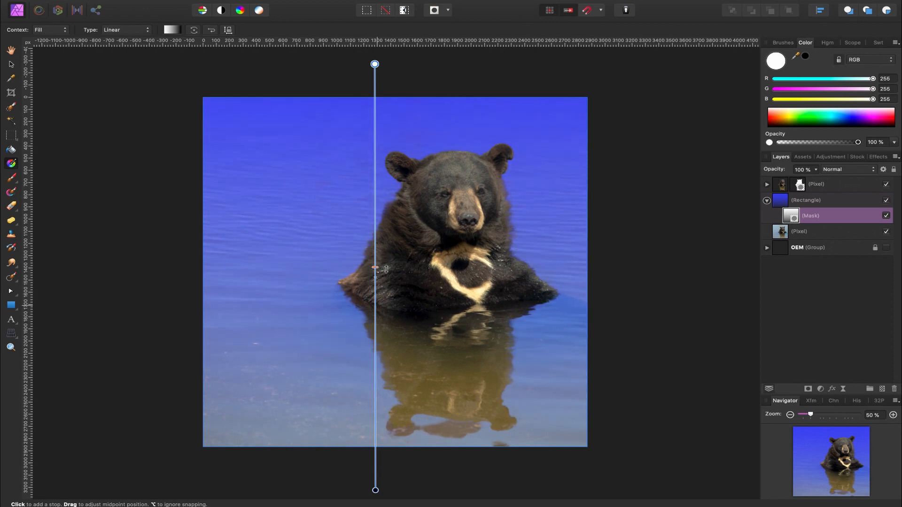
Step: Set the blue rectangle layer's blend mode to Soft Light
{"action": "left_click", "coordinate": [860, 172]}
{"action": "left_click", "coordinate": [803, 302]}
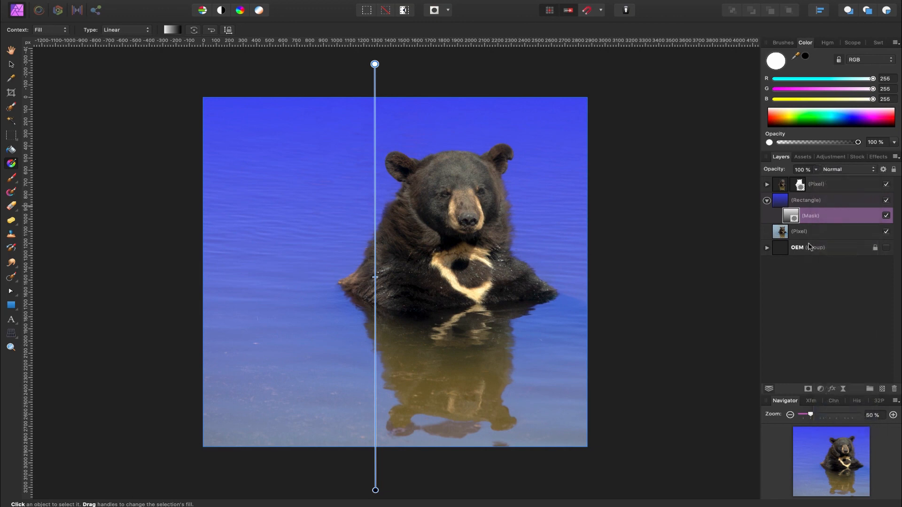
{"action": "left_click", "coordinate": [832, 201]}
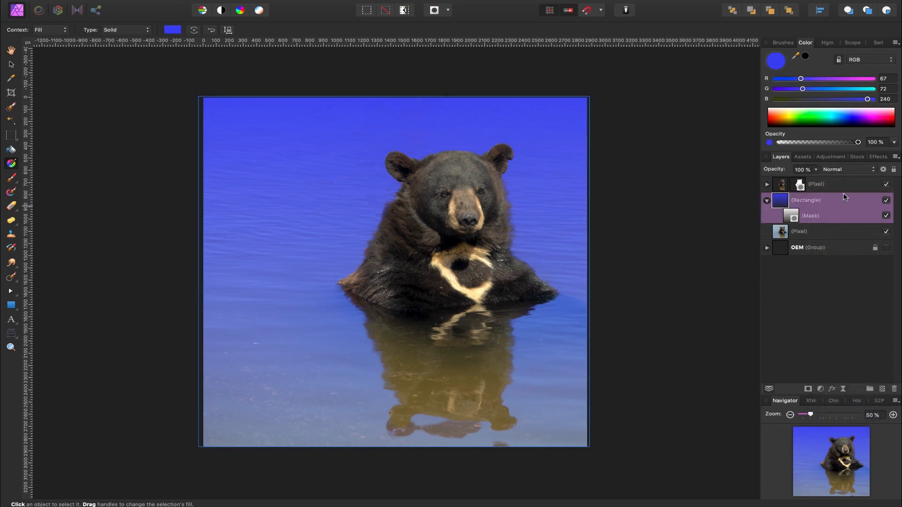
{"action": "left_click", "coordinate": [853, 170]}
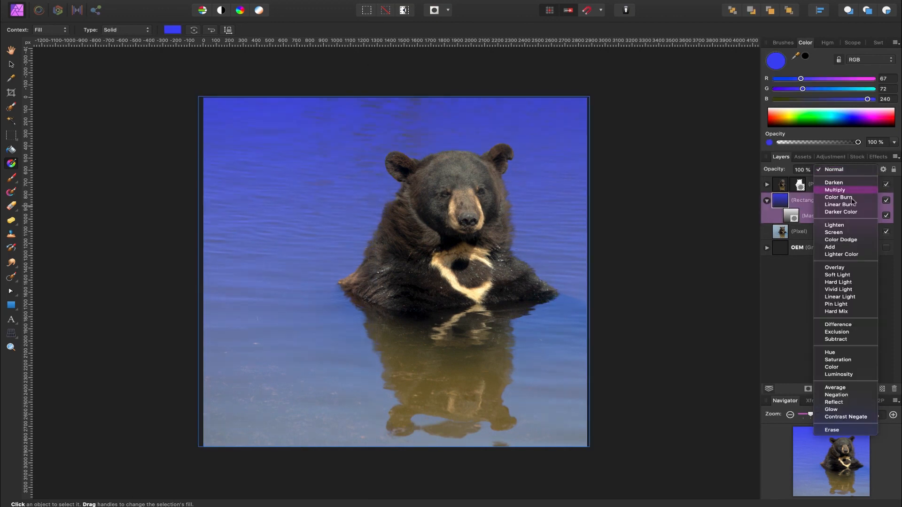
{"action": "left_click", "coordinate": [844, 275]}
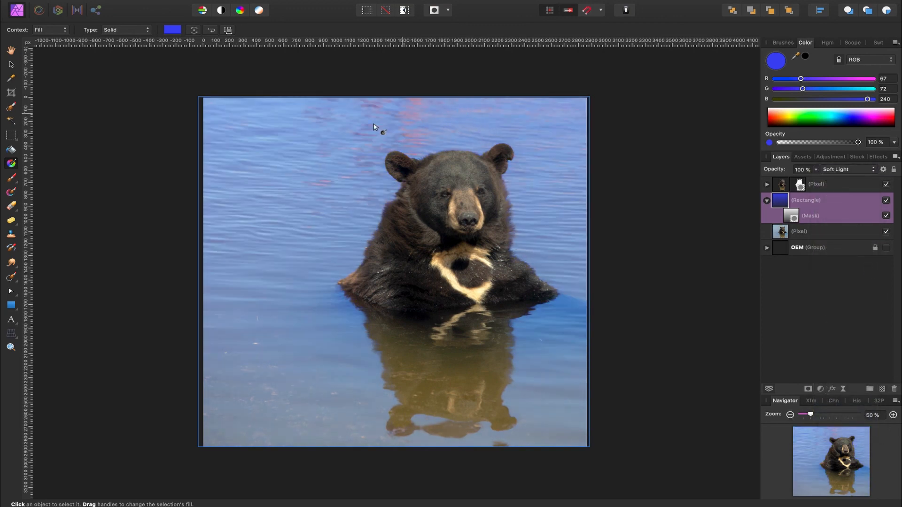
Step: Re-nest the gradient mask inside the rectangle layer and view the whole image
{"action": "left_click_drag", "start_coordinate": [796, 222], "coordinate": [789, 224]}
{"action": "left_click", "coordinate": [790, 221]}
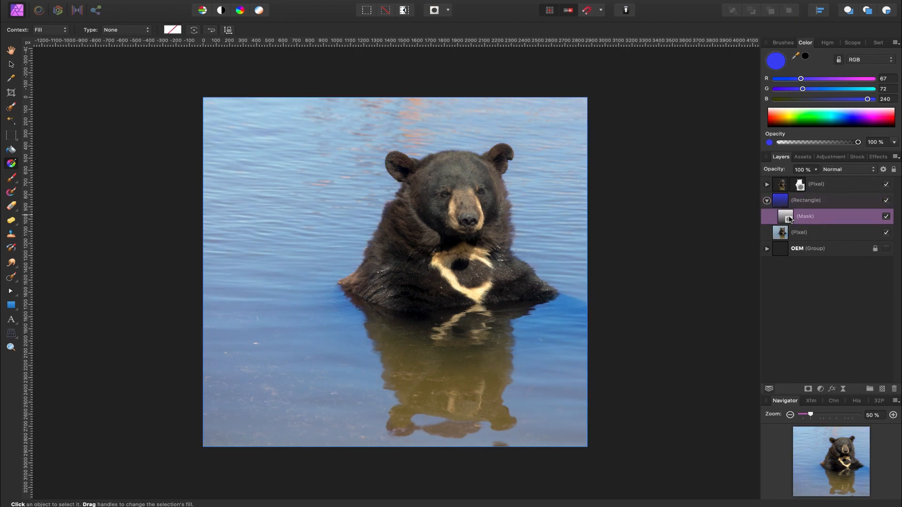
{"action": "key", "text": "super+0"}
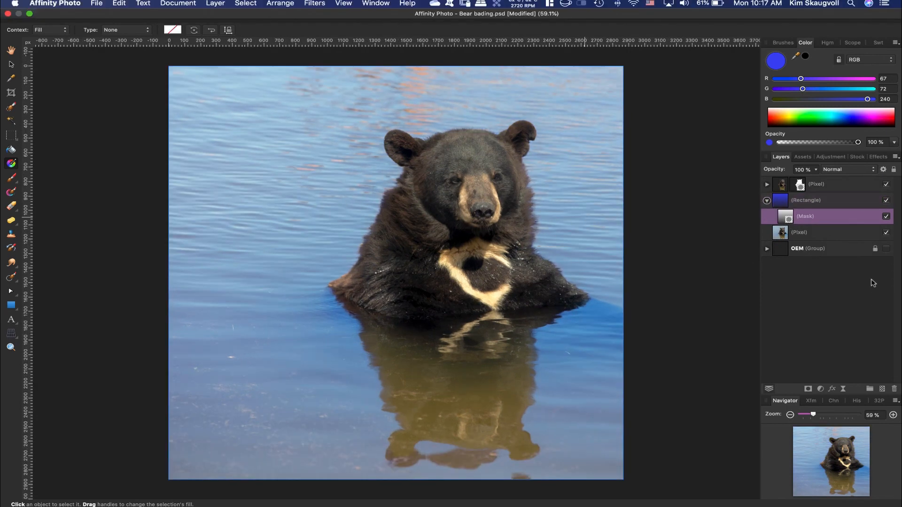
Step: Compare the photo with and without the blue rectangle overlay
{"action": "left_click", "coordinate": [885, 200]}
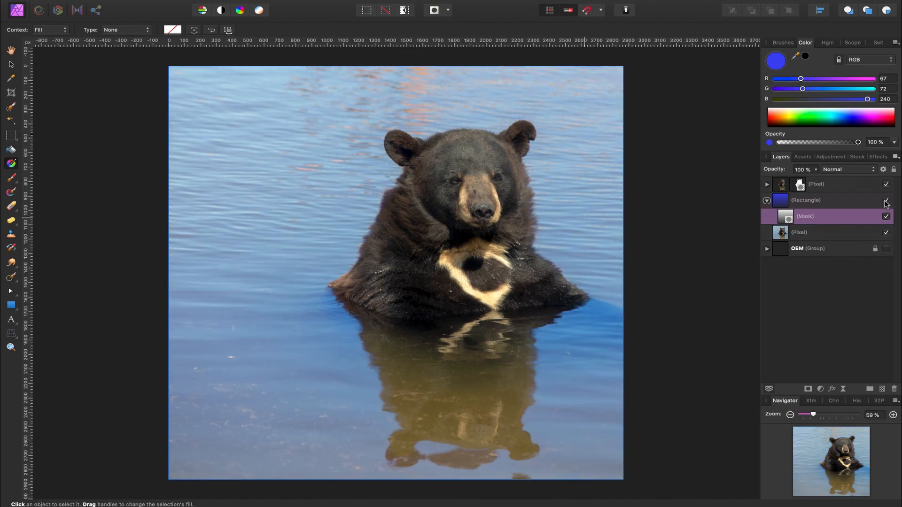
{"action": "left_click", "coordinate": [883, 207]}
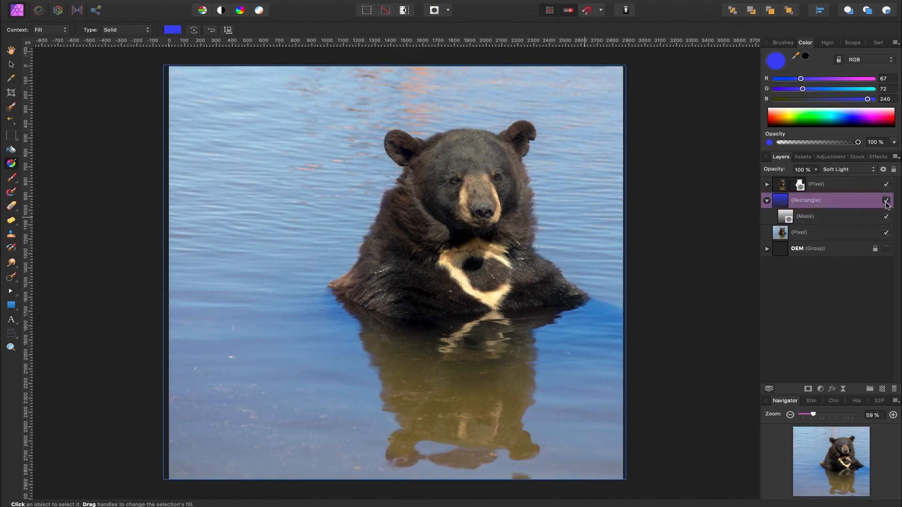
{"action": "left_click", "coordinate": [886, 201]}
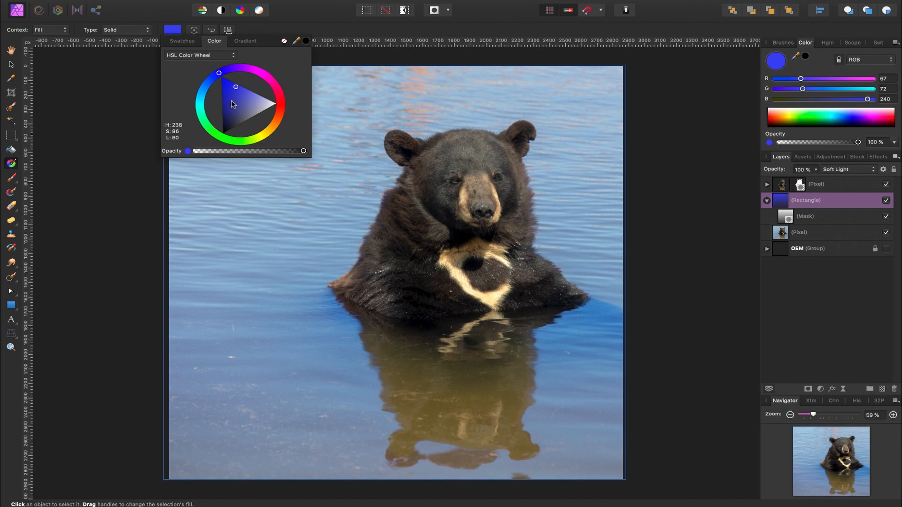
Step: Set the rectangle's fill to a darker blue with H 233, S 67, L 34 and deselect it
{"action": "mouse_move", "coordinate": [219, 74]}
{"action": "left_mouse_down"}
{"action": "mouse_move", "coordinate": [200, 109]}
{"action": "mouse_move", "coordinate": [230, 104]}
{"action": "mouse_move", "coordinate": [236, 114]}
{"action": "mouse_move", "coordinate": [205, 90]}
{"action": "mouse_move", "coordinate": [216, 75]}
{"action": "left_mouse_up"}
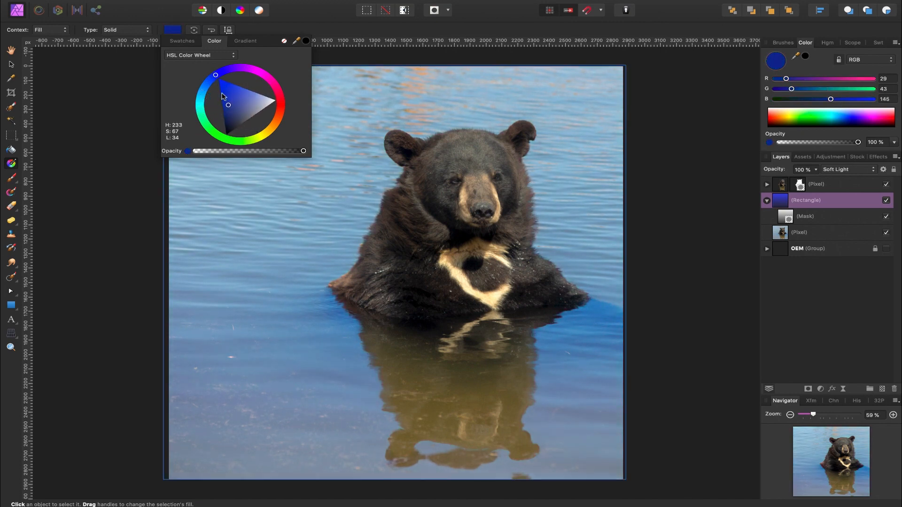
{"action": "left_click", "coordinate": [678, 224]}
{"action": "left_click", "coordinate": [677, 224]}
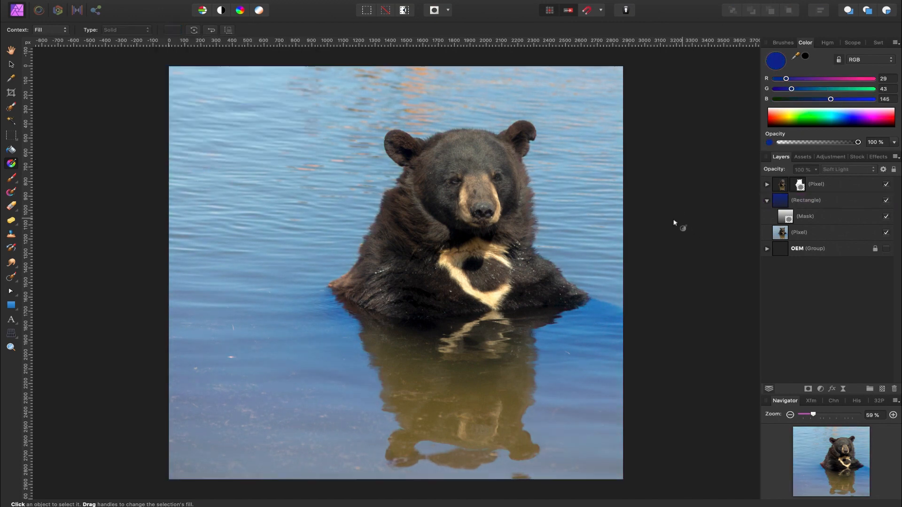